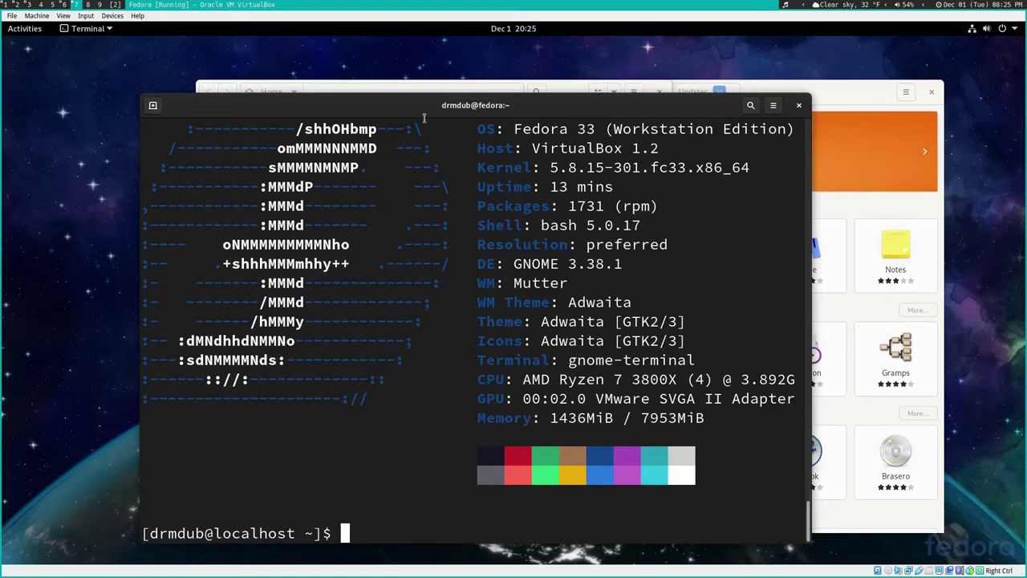
Close the terminal window and reposition the Files window over the Software window
drag(613, 102, 515, 106)
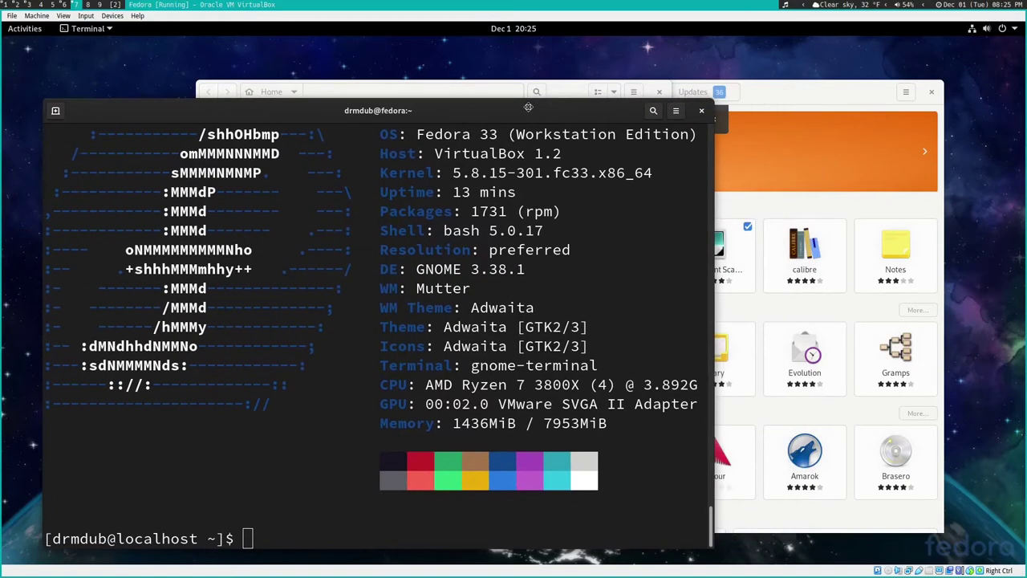
click(704, 113)
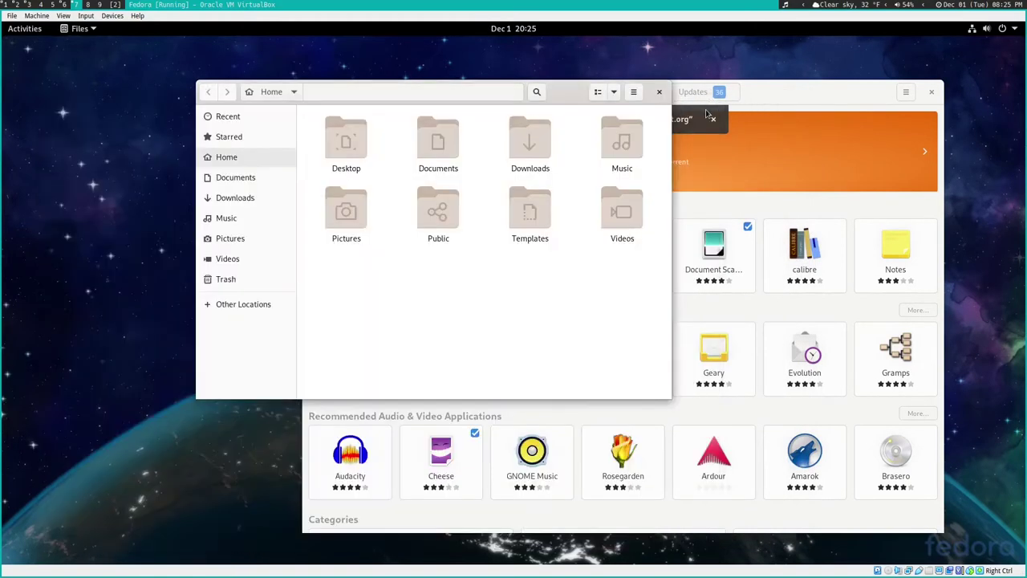
drag(573, 94, 464, 172)
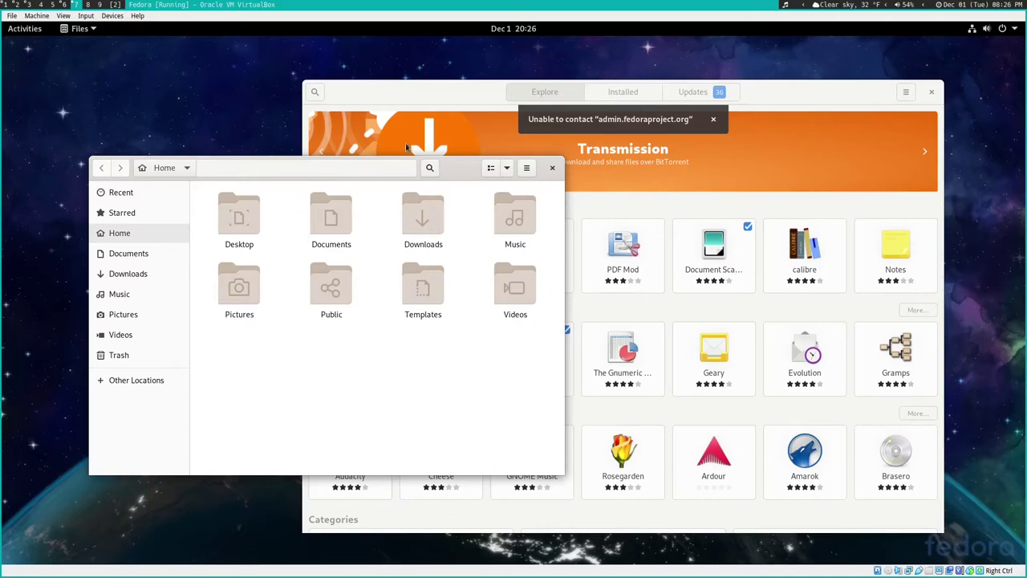
drag(426, 168, 544, 173)
drag(632, 119, 682, 151)
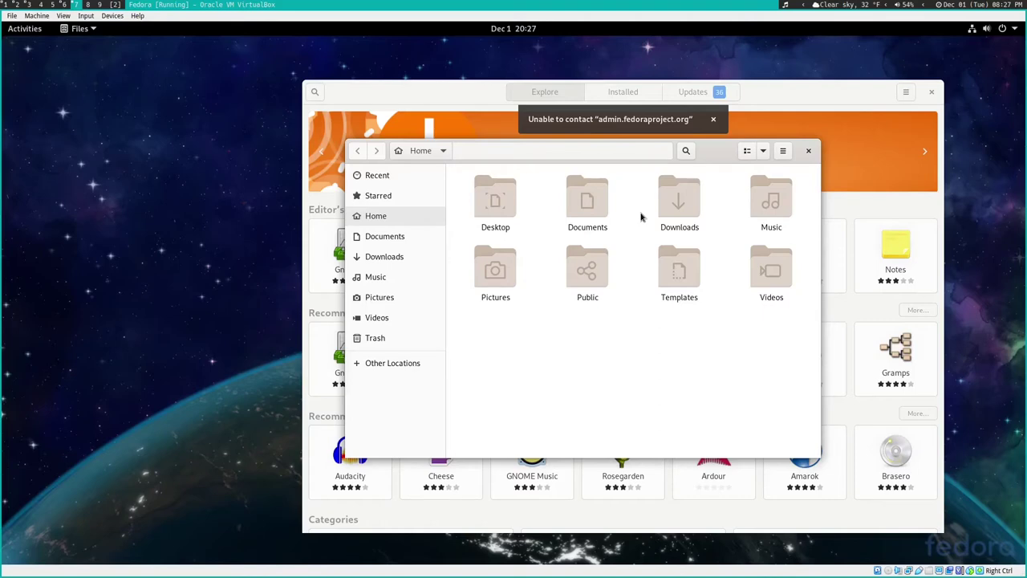
Dismiss the connection error notice in Software and move its window away from the Files window
click(714, 120)
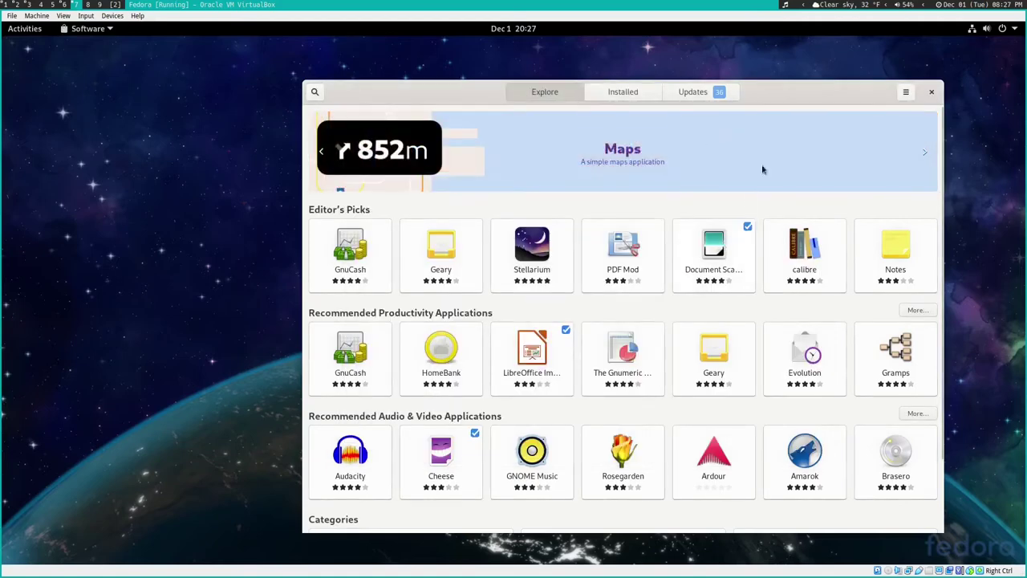
drag(803, 92, 610, 97)
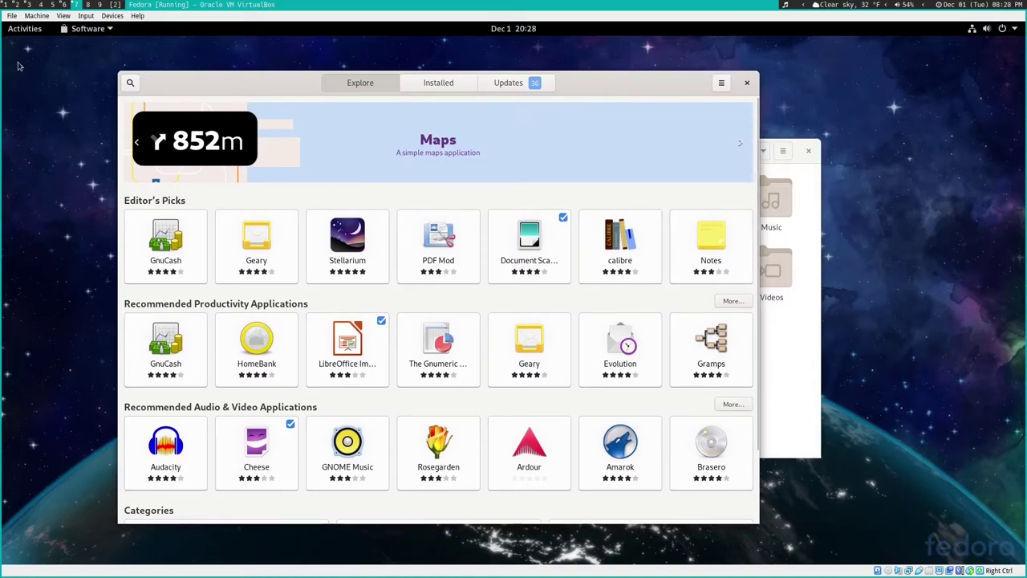
Search the desktop for Settings, open it, and move its window toward the centre of the desktop
key(super)
text(setti)
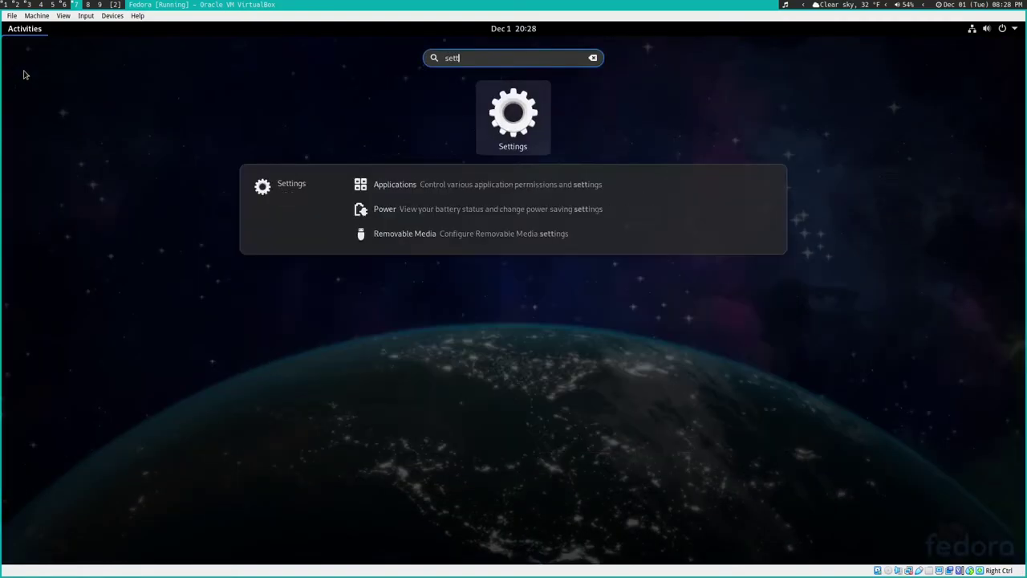
key(Escape)
key(Escape)
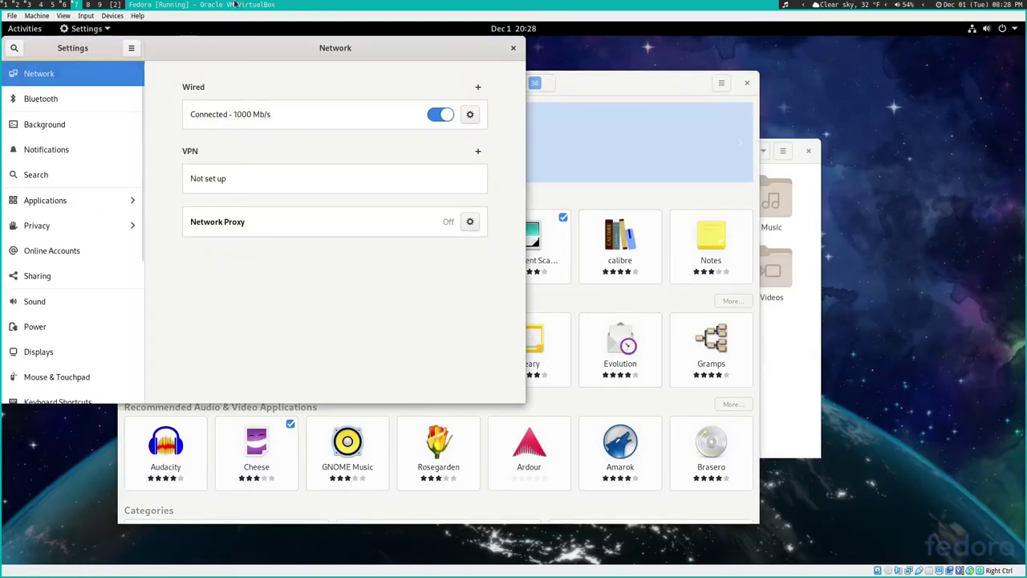
drag(266, 48, 530, 83)
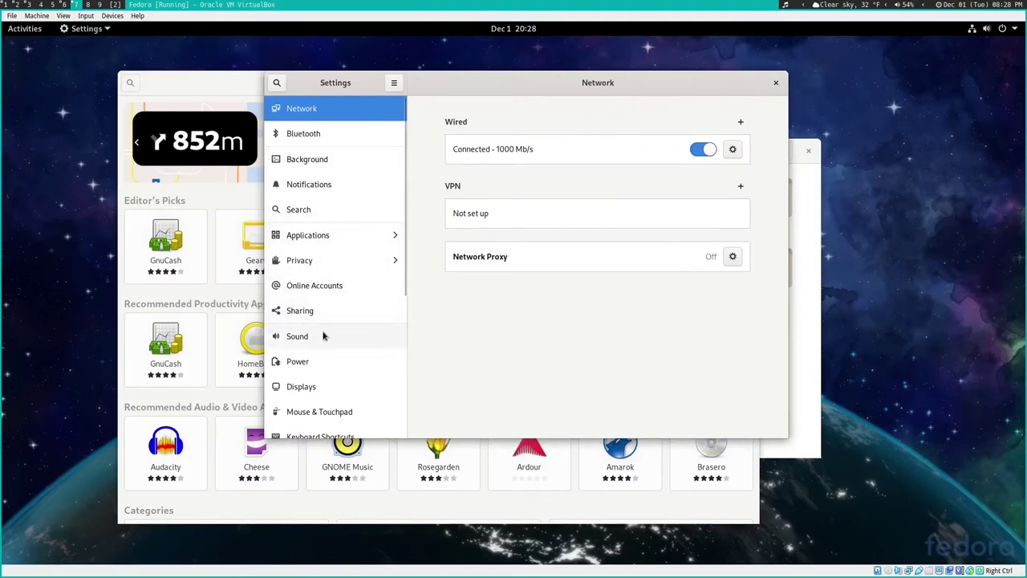
Look through the Settings categories, viewing the Color page and the Displays page
scroll(327, 353, down, 1)
scroll(328, 353, down, 5)
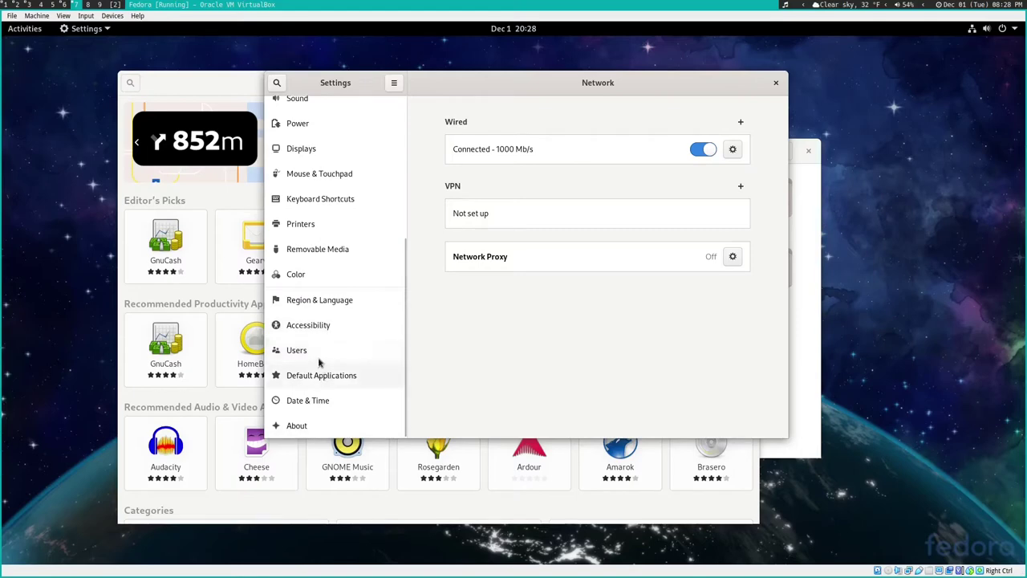
click(324, 284)
scroll(324, 288, up, 6)
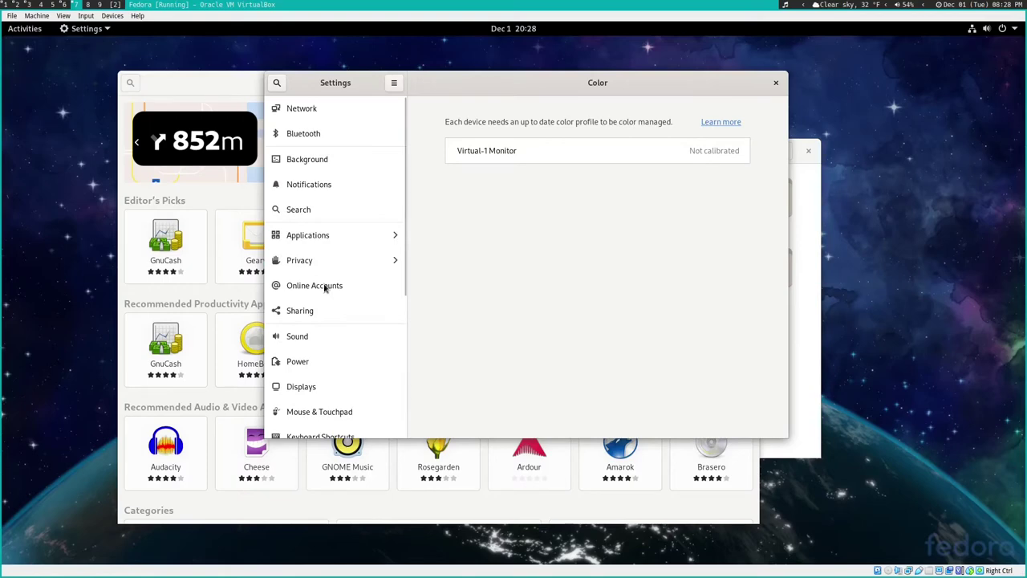
click(314, 383)
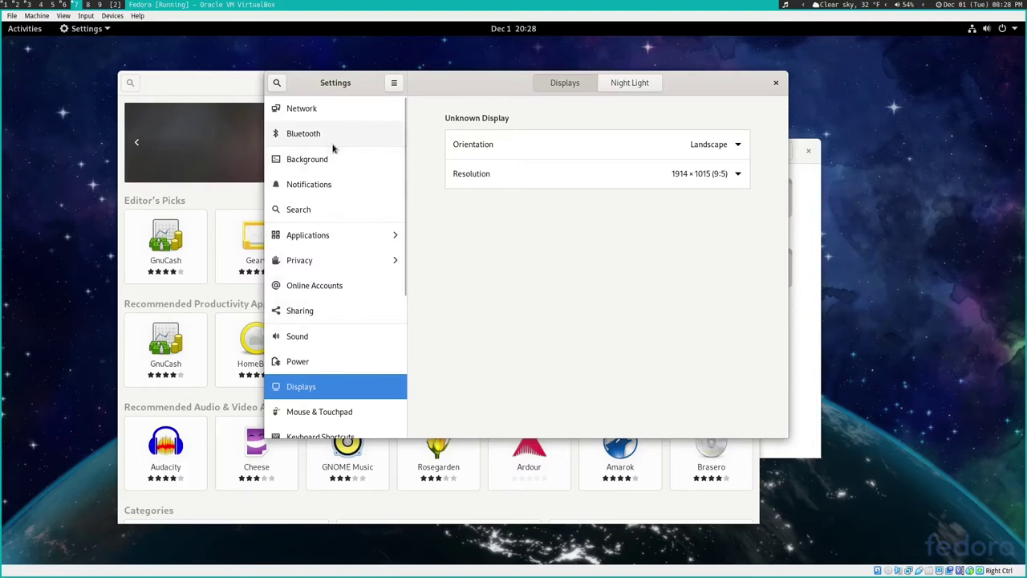
View the system's hardware and OS information on the About page
scroll(332, 200, down, 4)
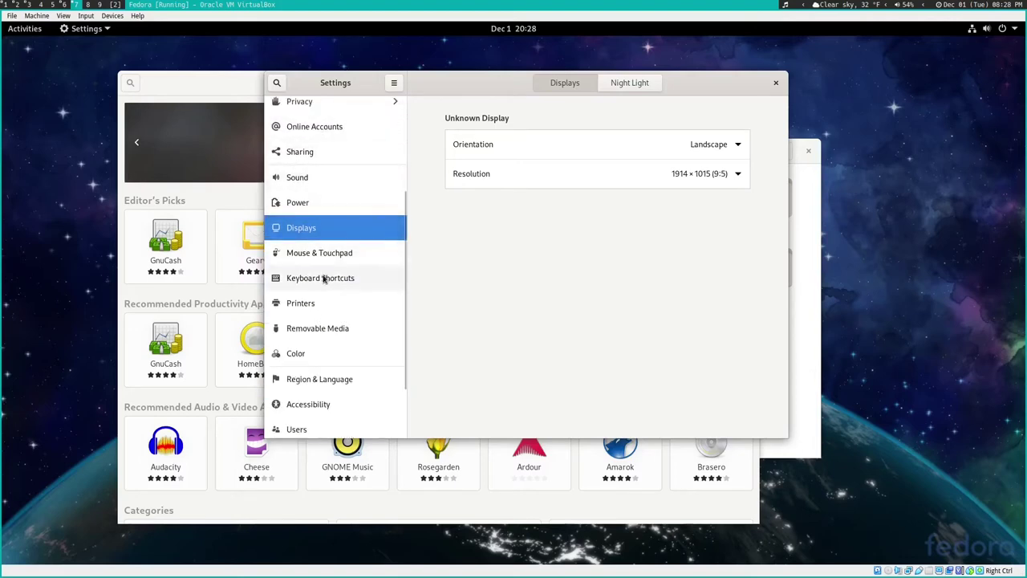
scroll(322, 321, down, 1)
scroll(322, 323, down, 1)
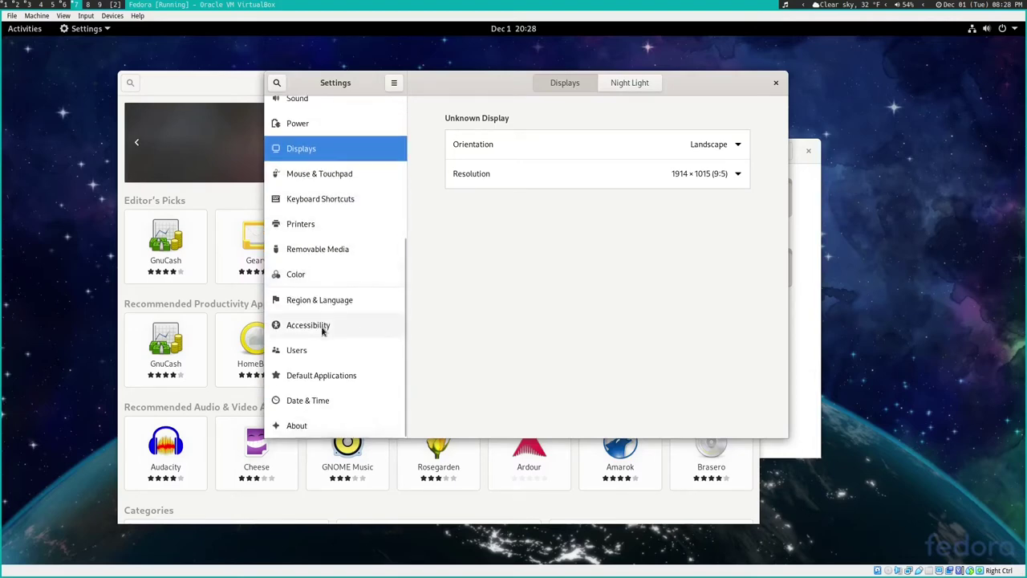
click(309, 426)
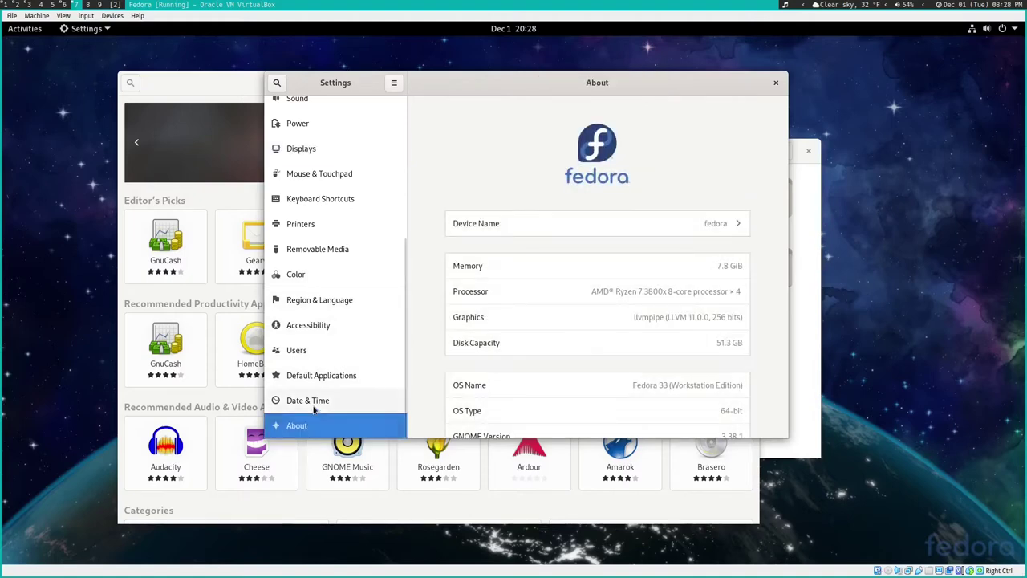
View the available wallpapers on the Background page, then close Settings
scroll(324, 371, up, 5)
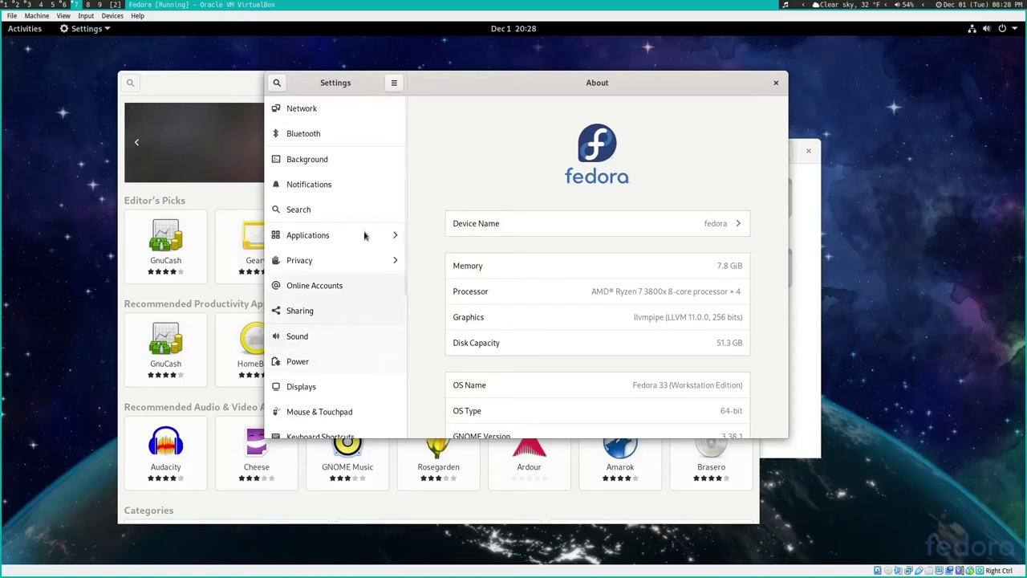
click(340, 168)
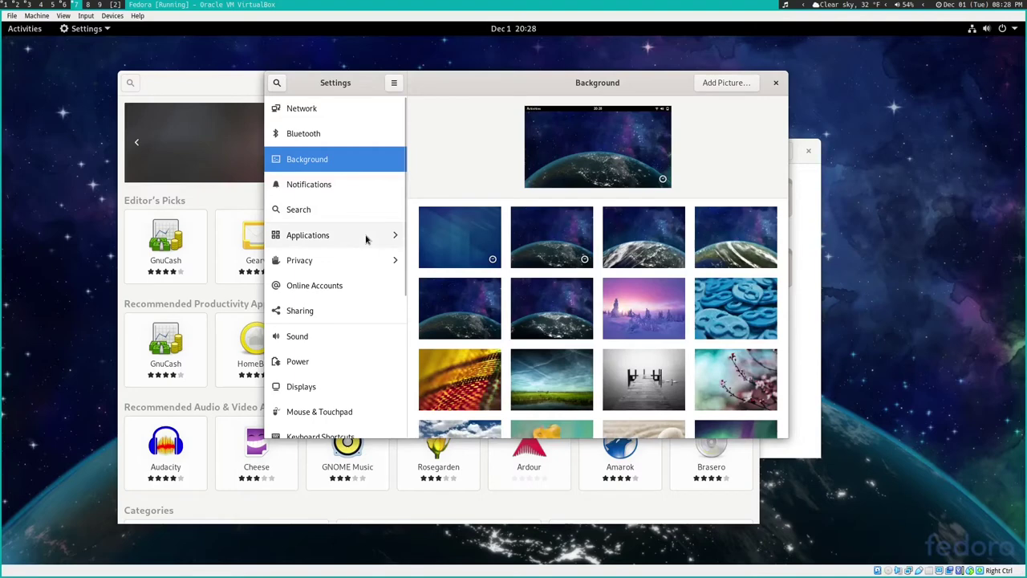
click(775, 83)
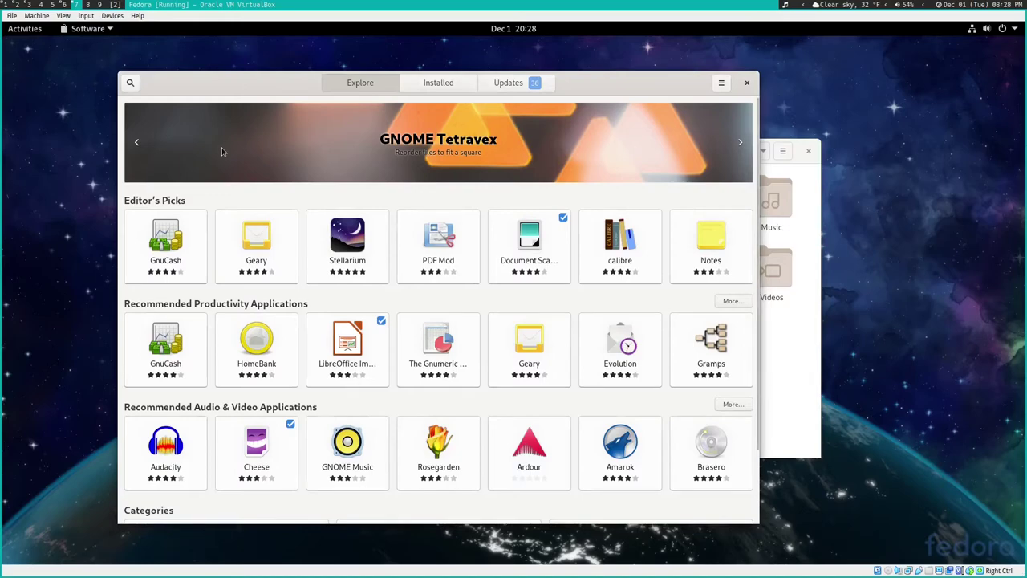
Reopen Settings through the desktop search and move its window over the Software window
key(super)
text(sett)
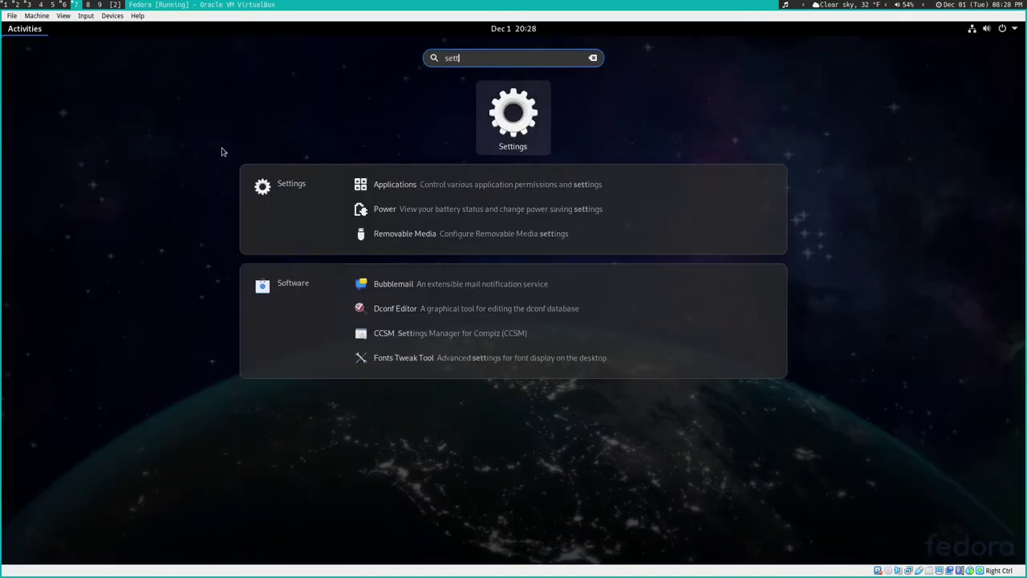
key(Return)
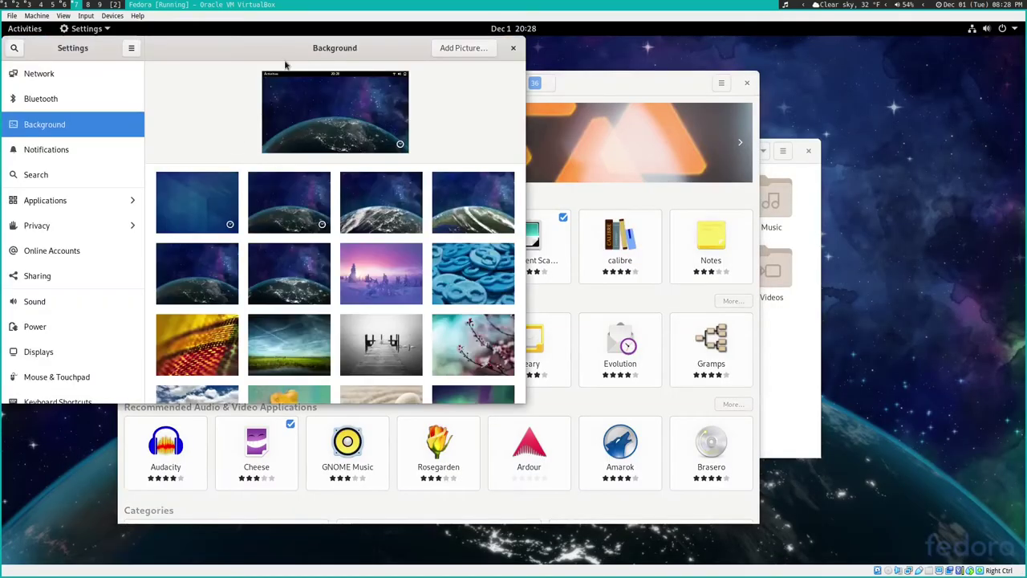
drag(270, 62, 527, 97)
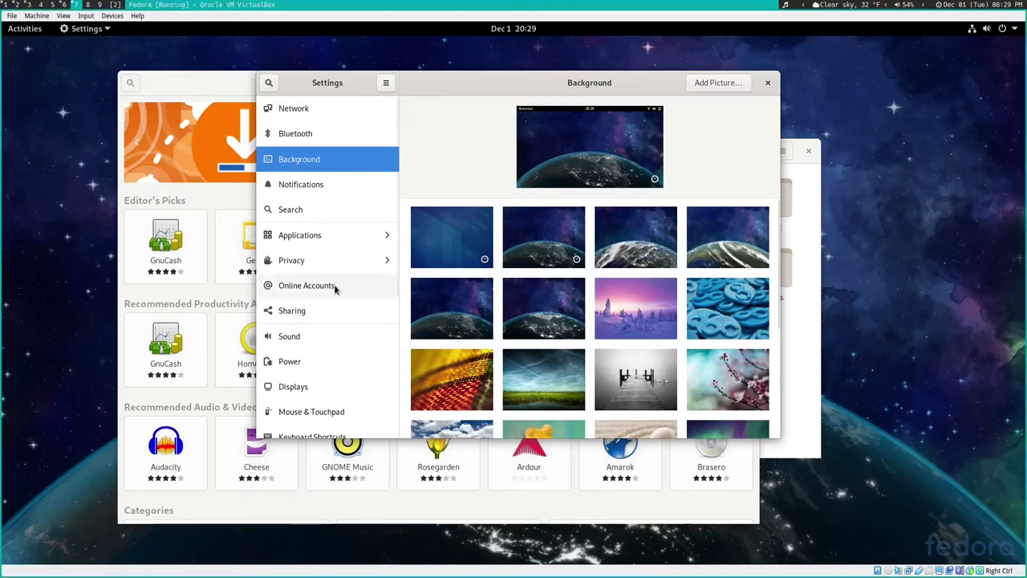
View the Applications settings for Archive Manager, then return to the Background page
click(334, 236)
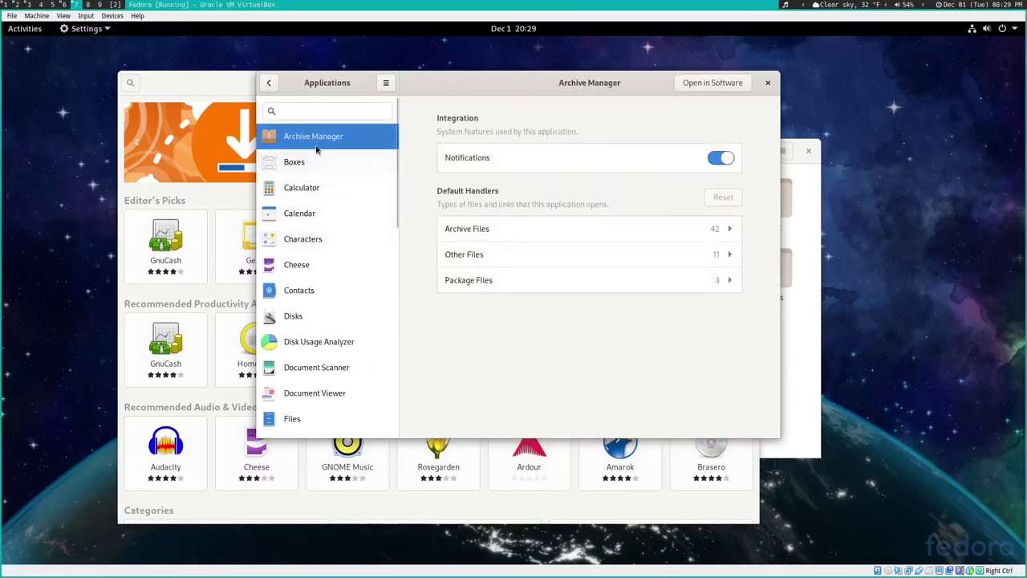
click(265, 82)
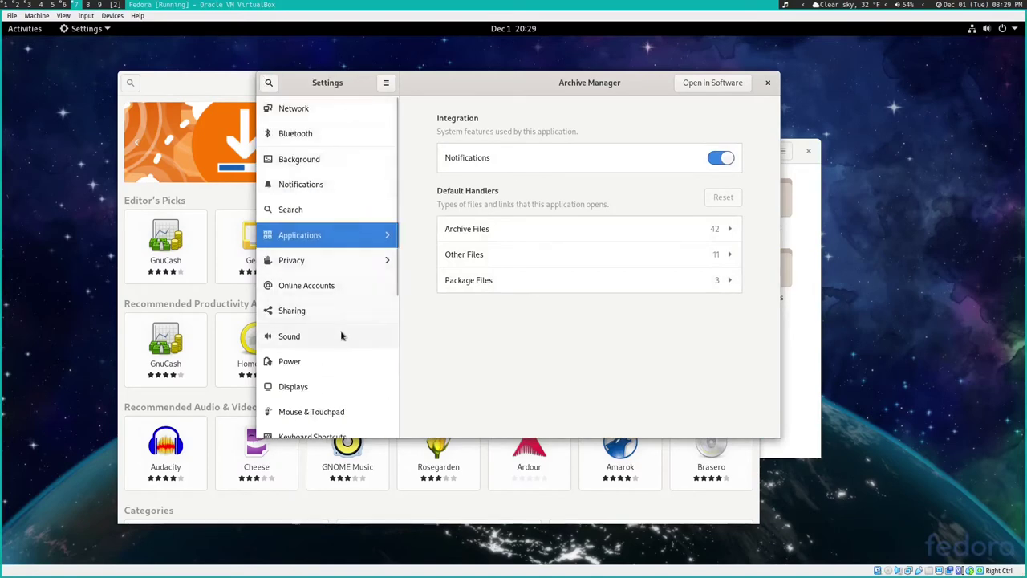
click(317, 160)
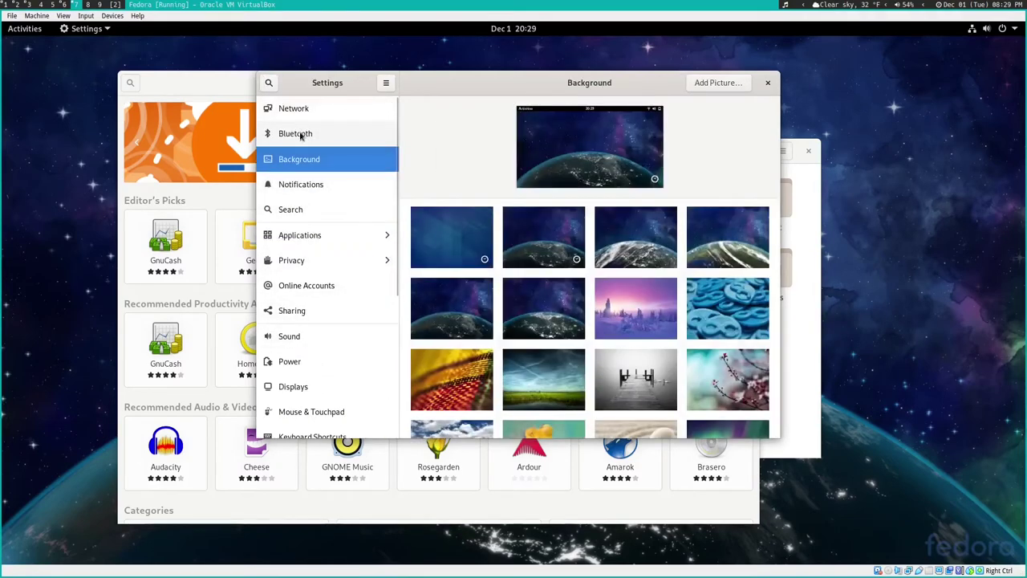
View the Bluetooth settings page and close the Settings window
click(302, 134)
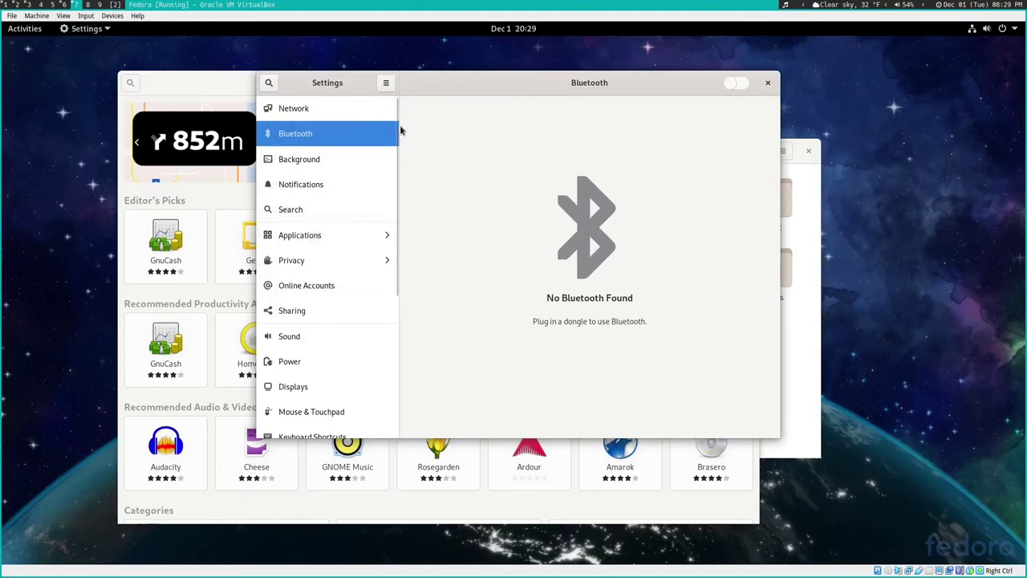
mouse_move(399, 139)
mouse_down()
mouse_move(395, 294)
mouse_move(401, 152)
mouse_up()
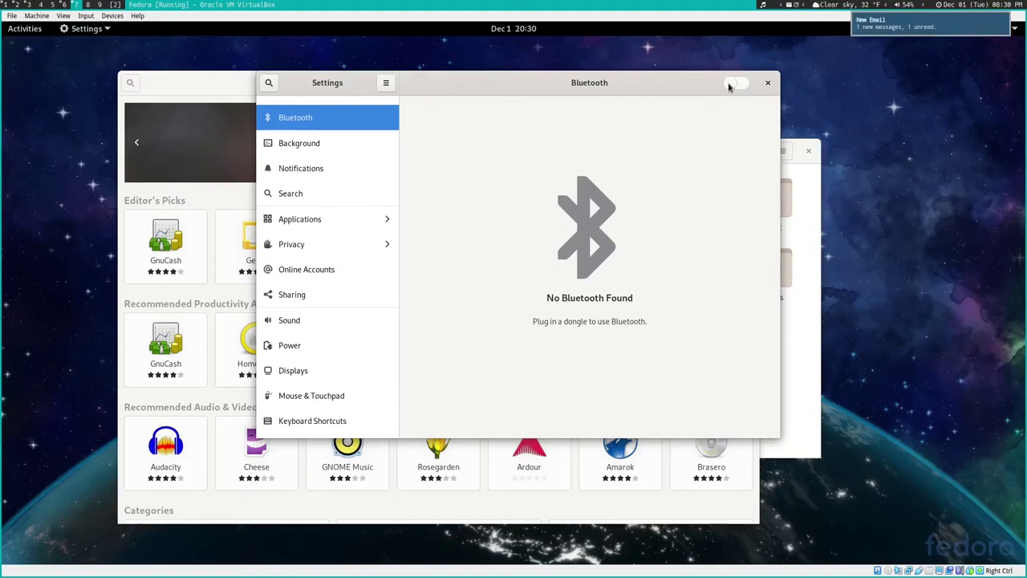
click(768, 83)
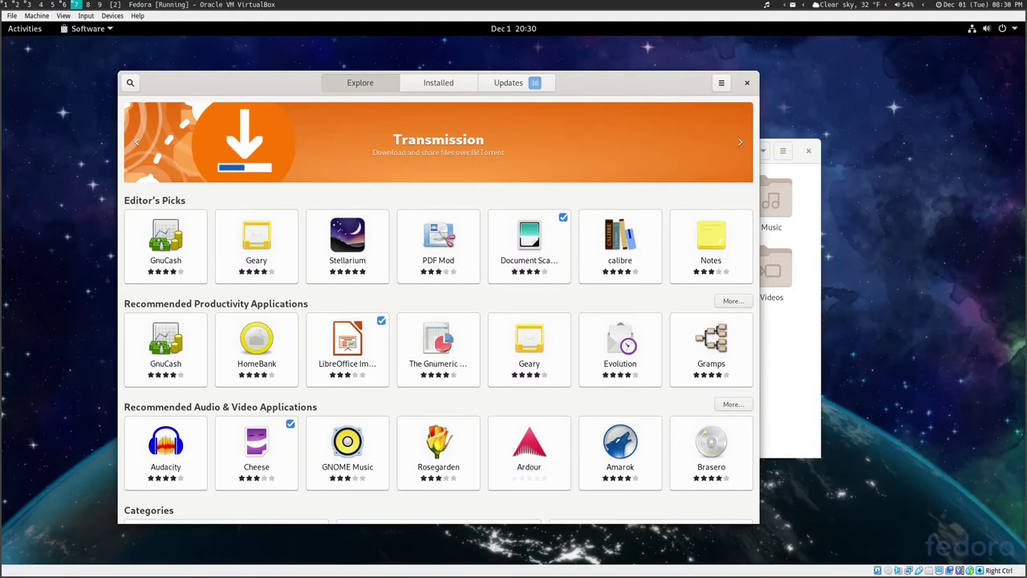
Search the desktop for "ext", clear the search, and return to the Software window
key(super)
text(e)
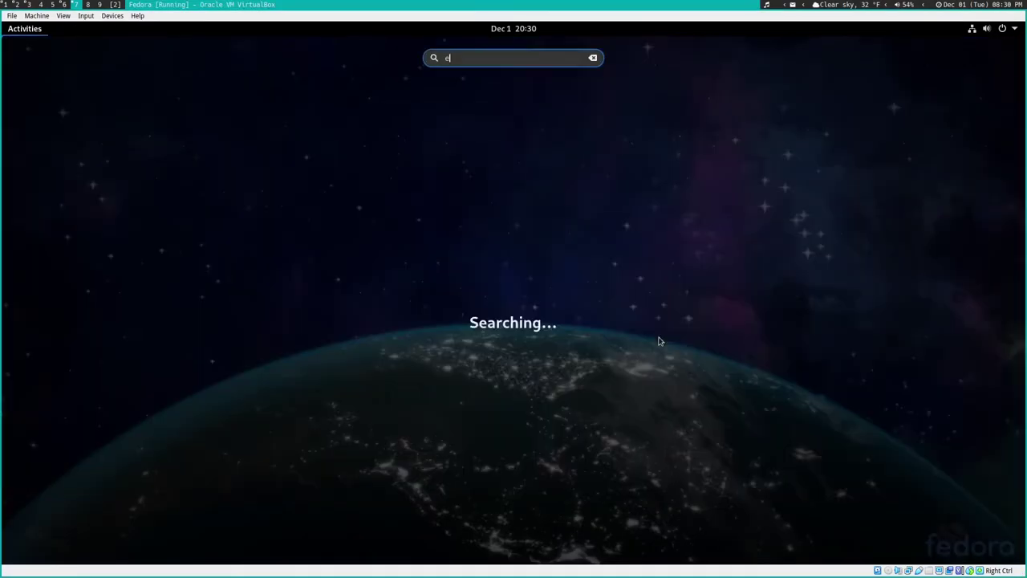
text(xte)
key(BackSpace)
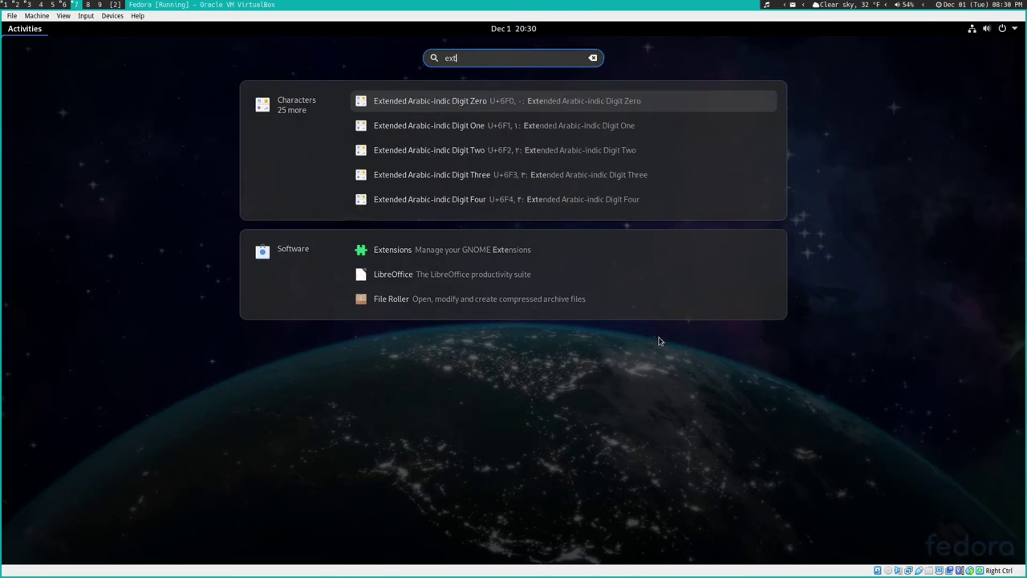
key(Escape)
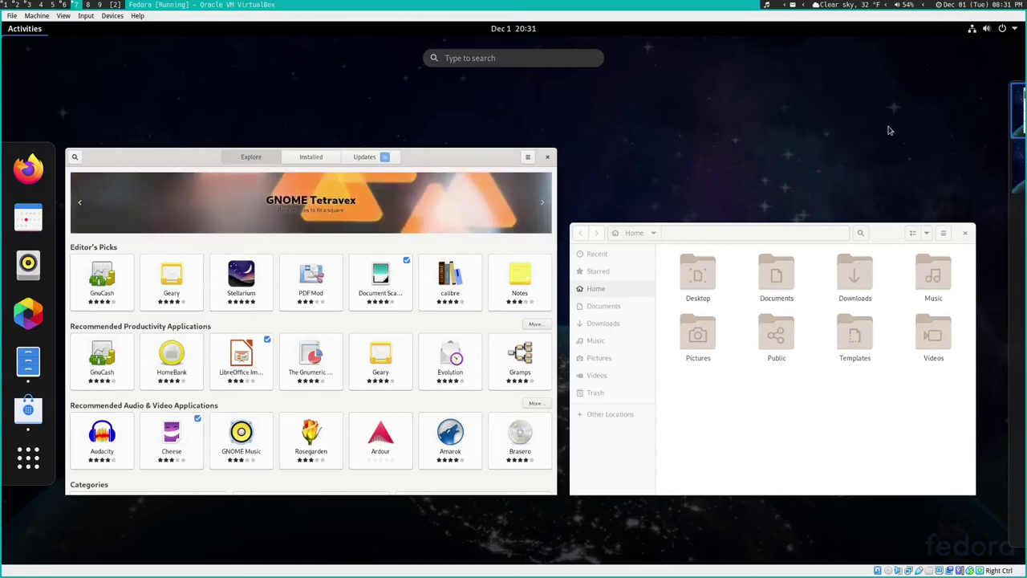
click(449, 335)
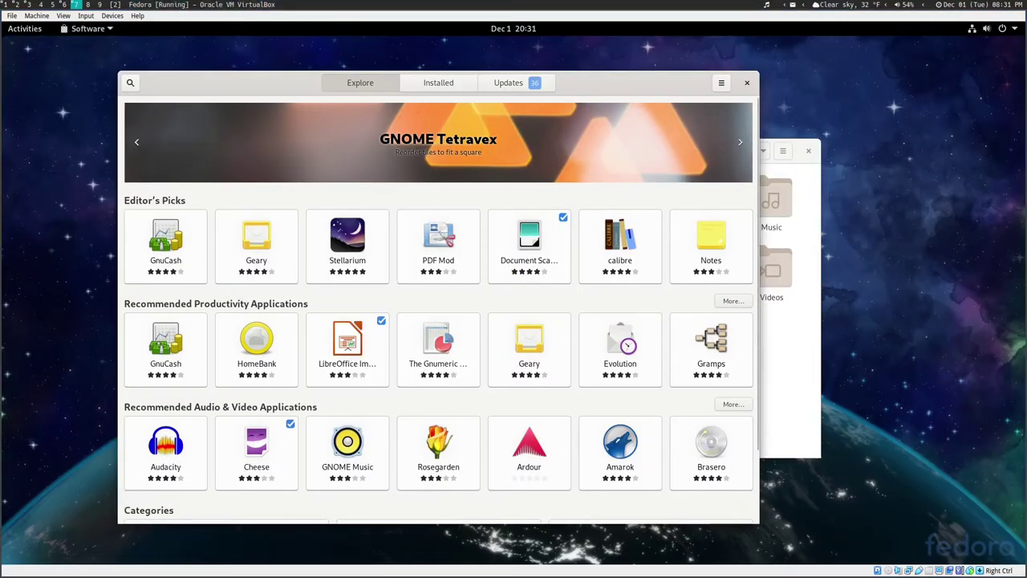
Lock the screen, then unlock the session by entering the account password
click(988, 32)
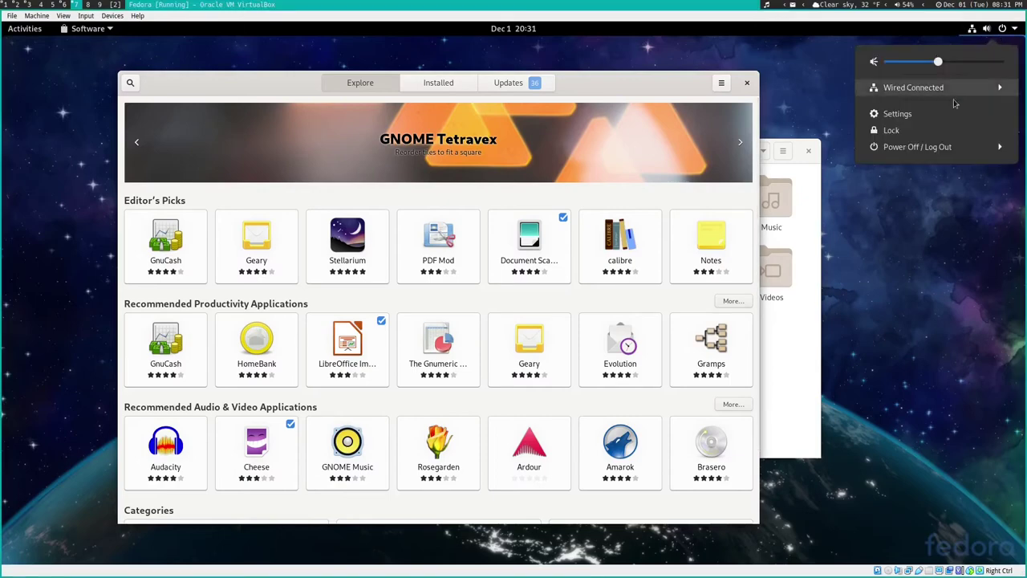
click(891, 130)
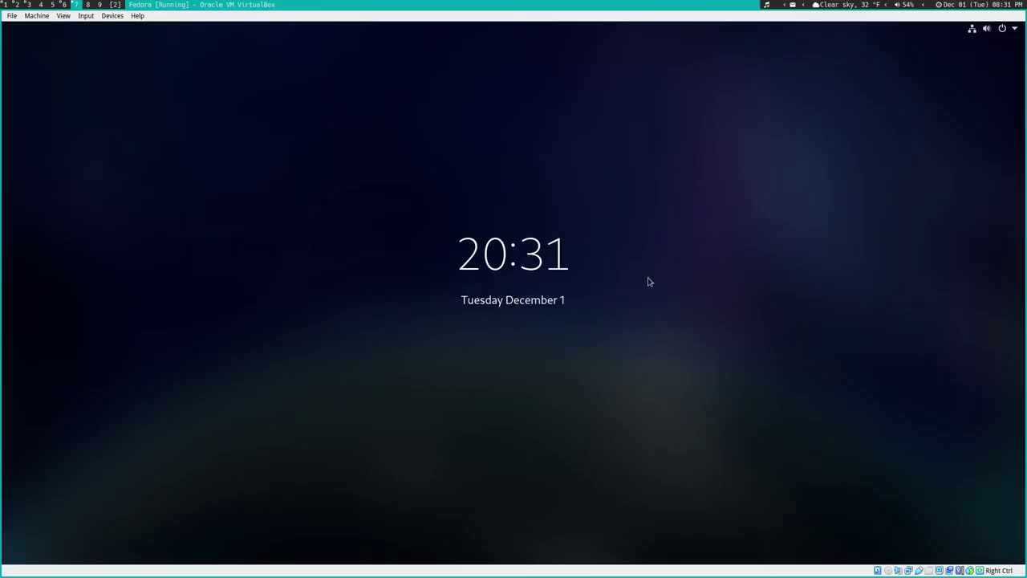
click(429, 292)
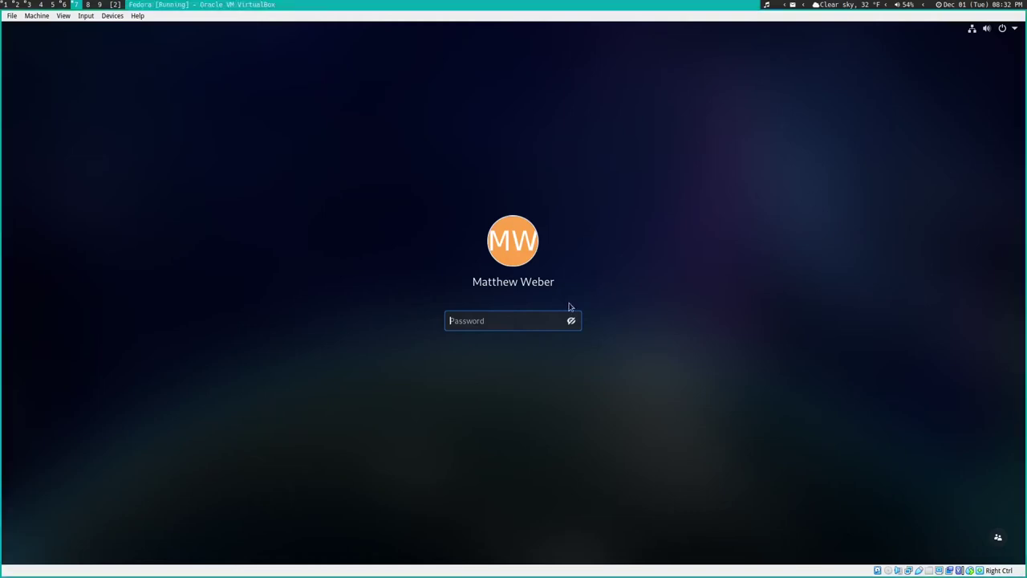
text(**********)
key(Return)
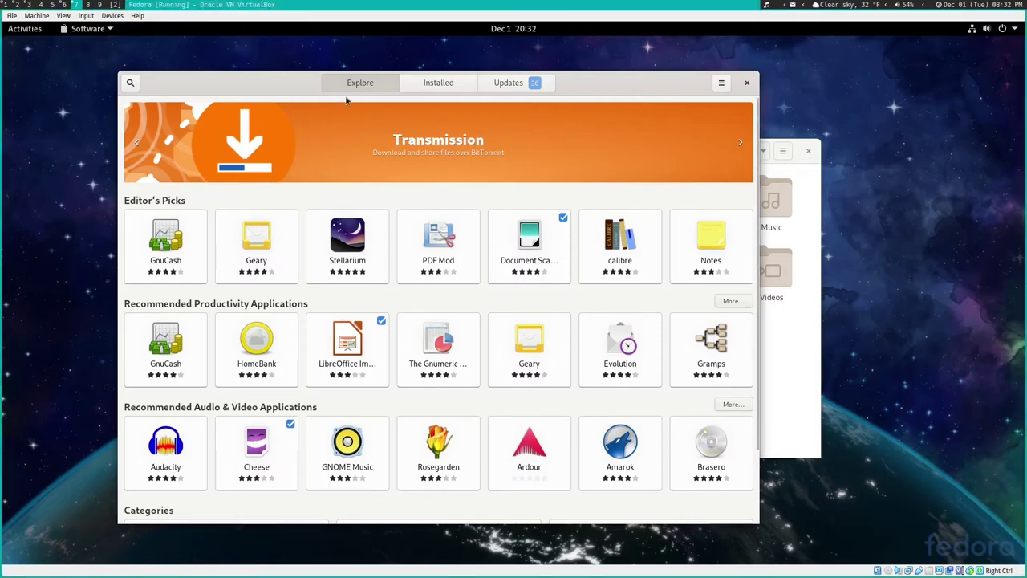
Search Software for "extensions", open the Extensions entry and install it
click(135, 84)
text(extensions)
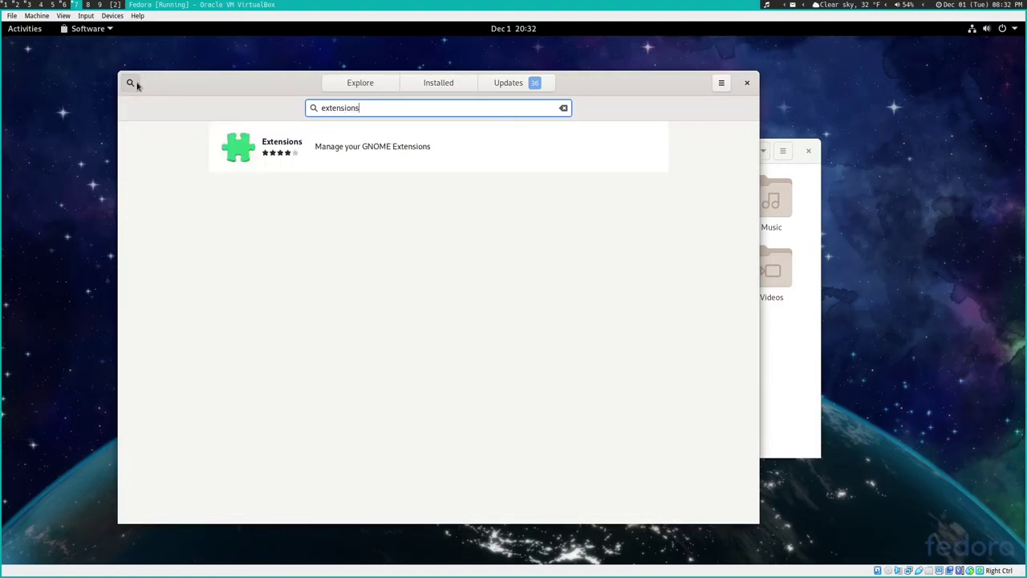
click(345, 142)
click(248, 166)
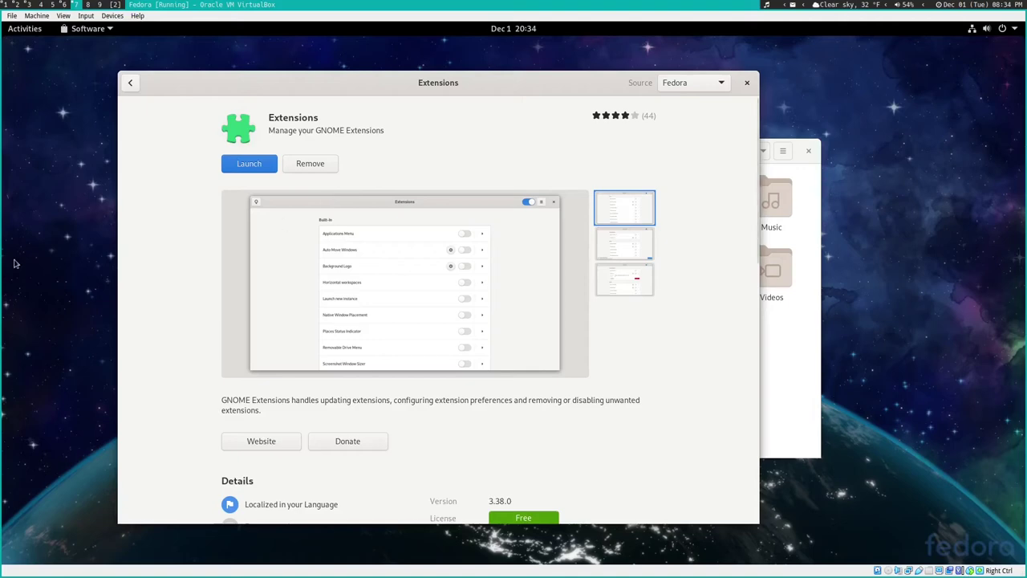
Leave the Extensions page, view the list of installed applications, and return to the Explore page
click(131, 84)
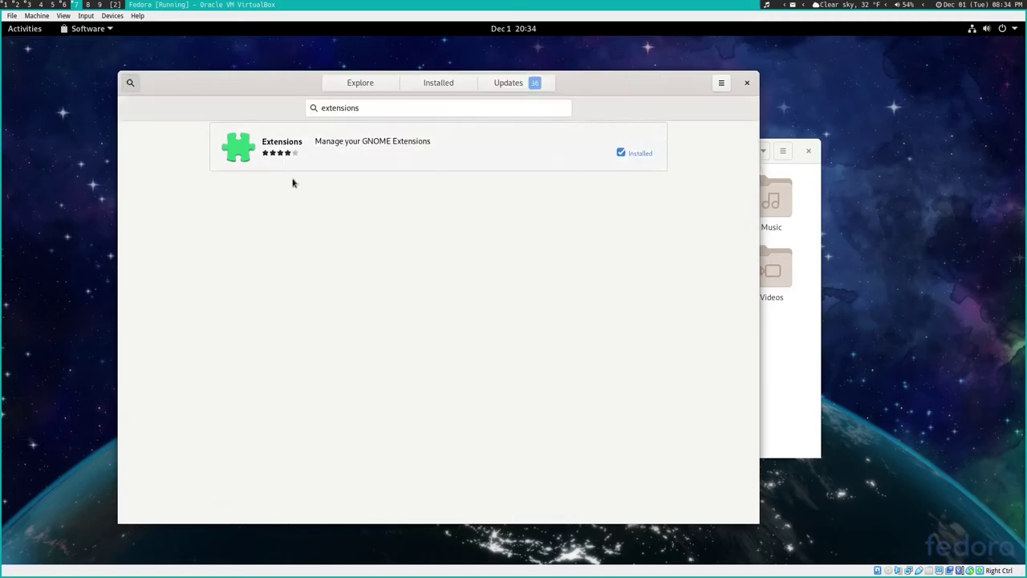
click(407, 86)
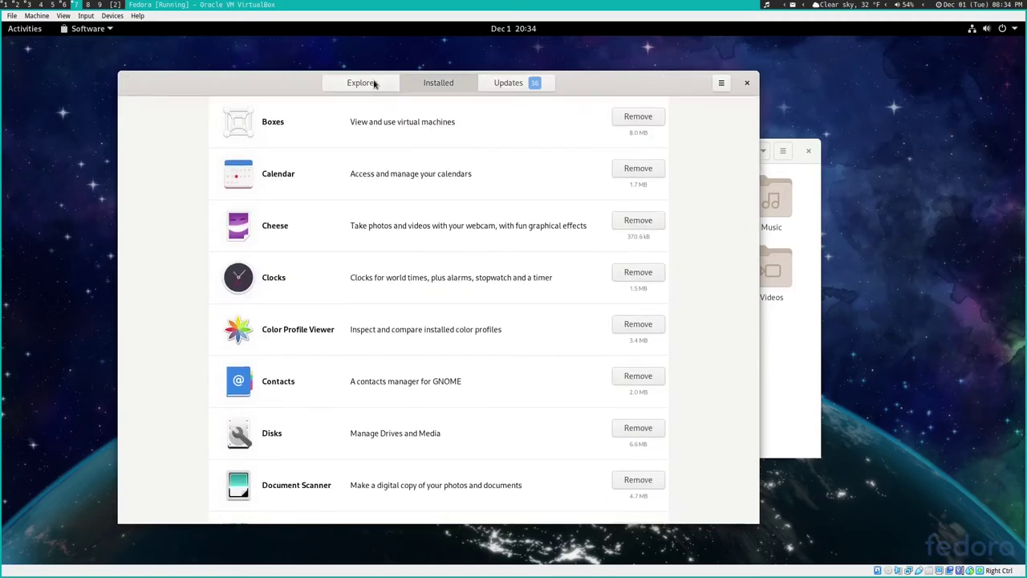
click(371, 83)
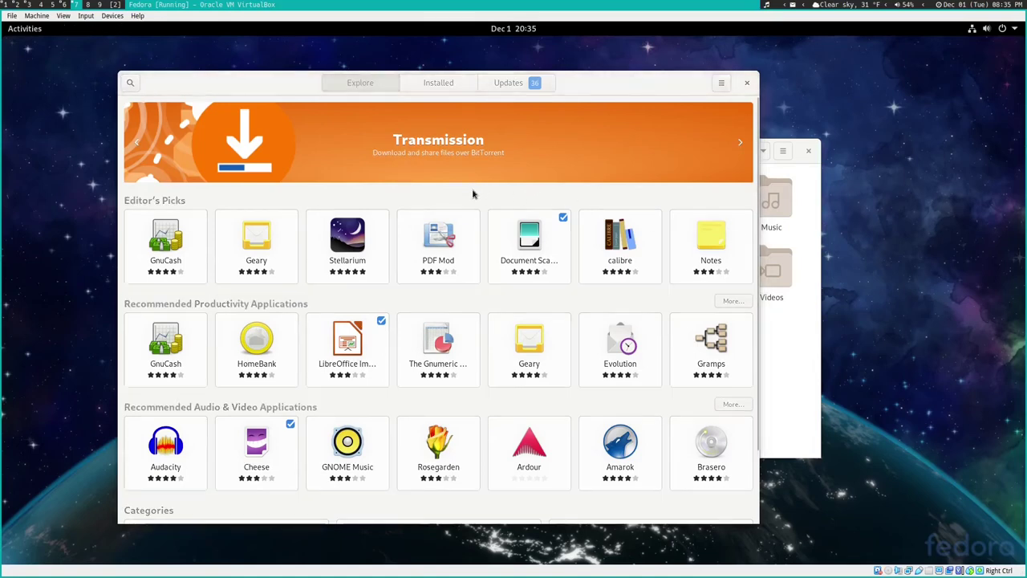
Cycle through the open applications, then switch repeatedly between the two workspaces in the Activities overview
key(alt+Tab)
key(alt+Tab)
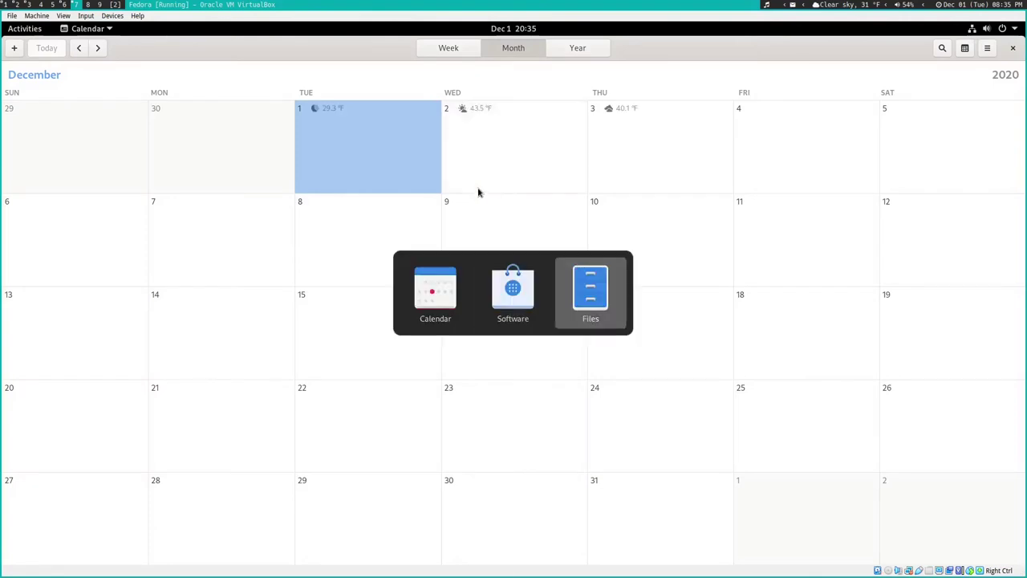
key(super)
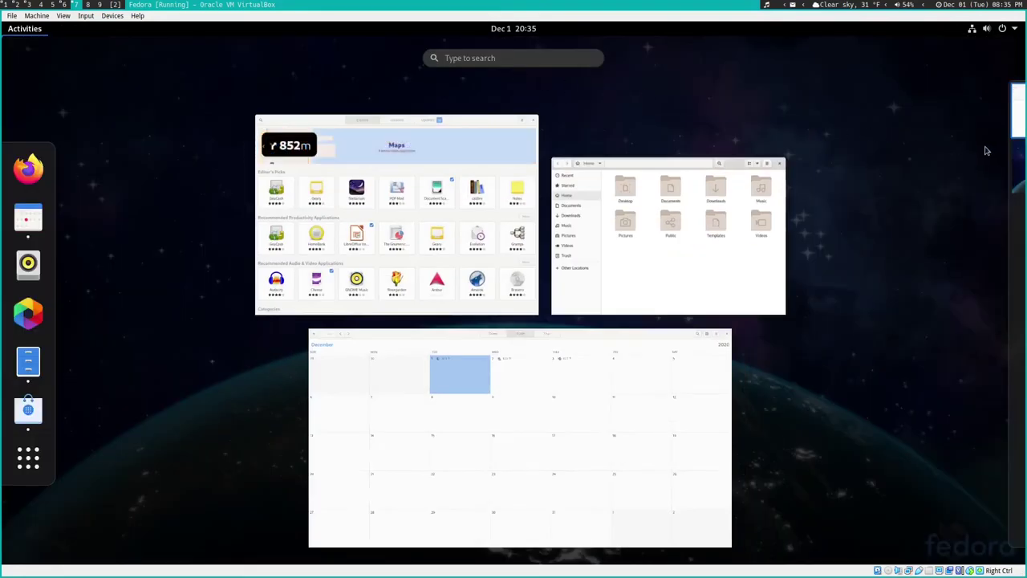
click(1005, 166)
click(976, 118)
click(984, 175)
click(974, 119)
click(976, 175)
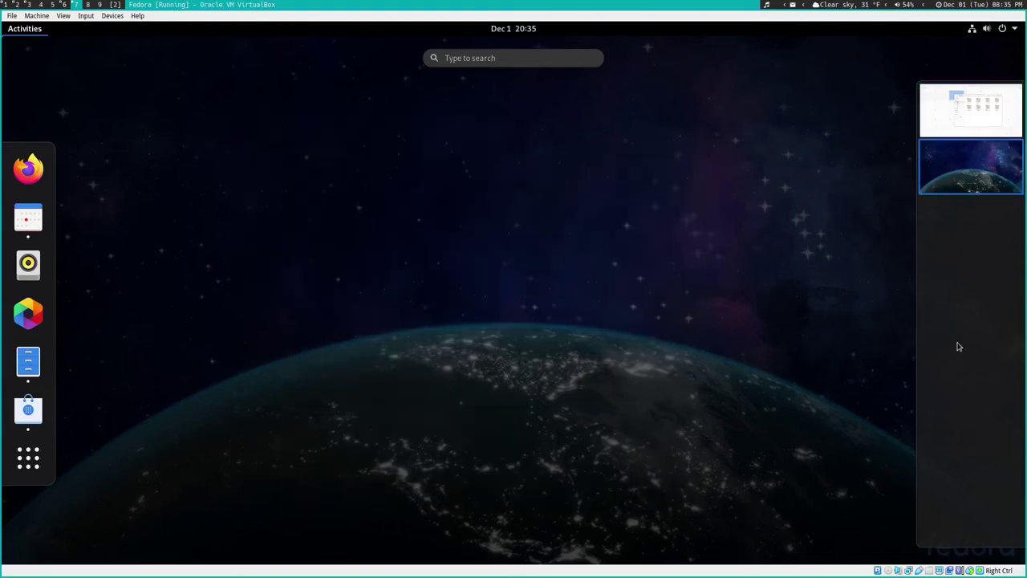
click(962, 118)
click(969, 161)
click(968, 115)
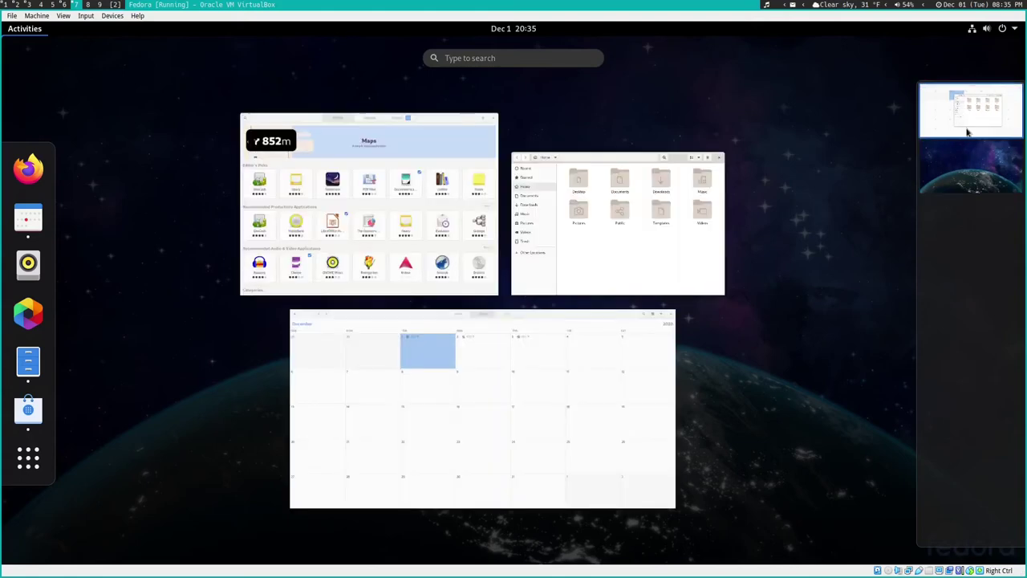
click(970, 169)
click(953, 122)
click(963, 179)
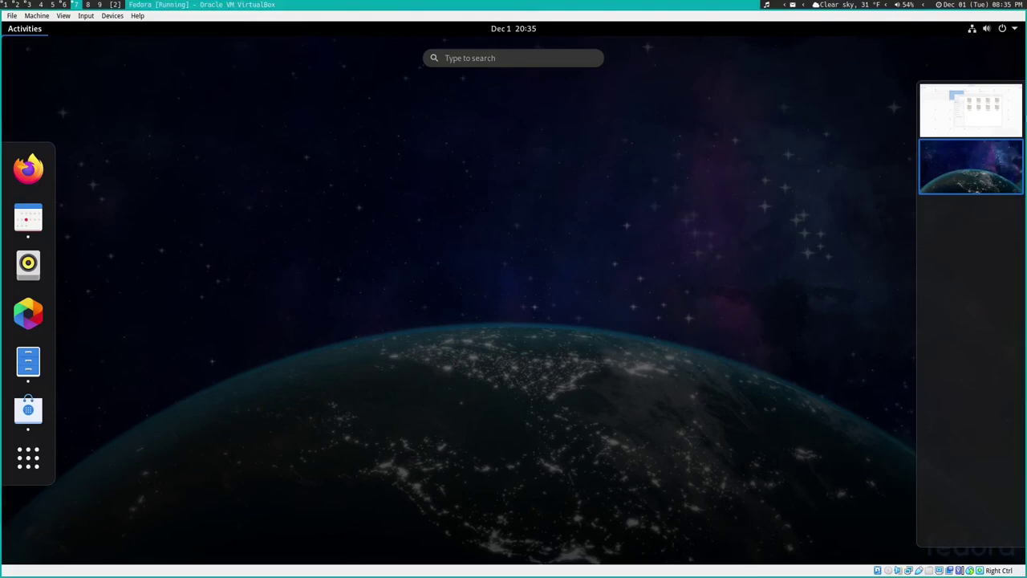
click(966, 124)
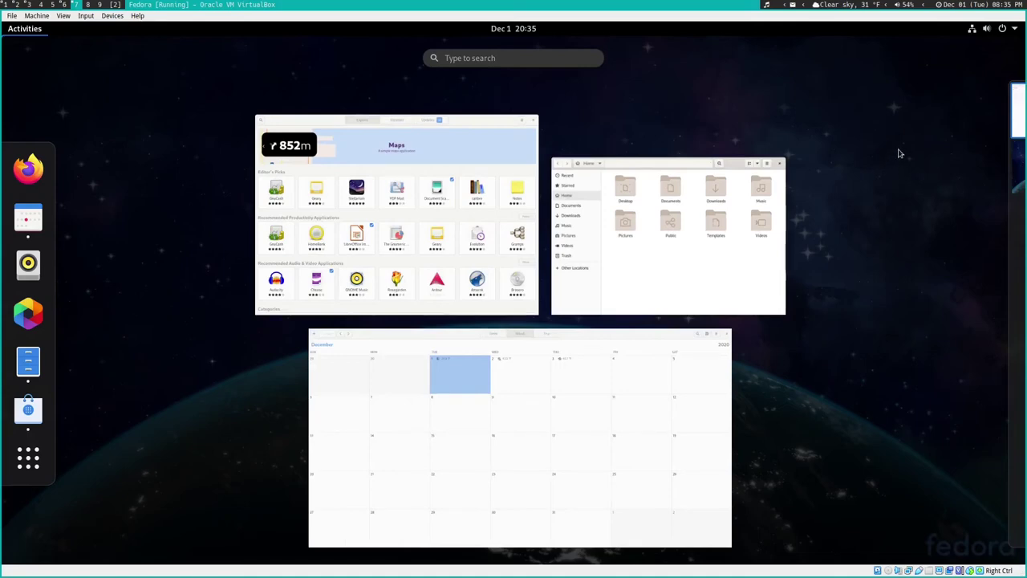
Bring the Software window forward and move it aside, then unmaximize the Calendar window and reposition it over Software
click(392, 179)
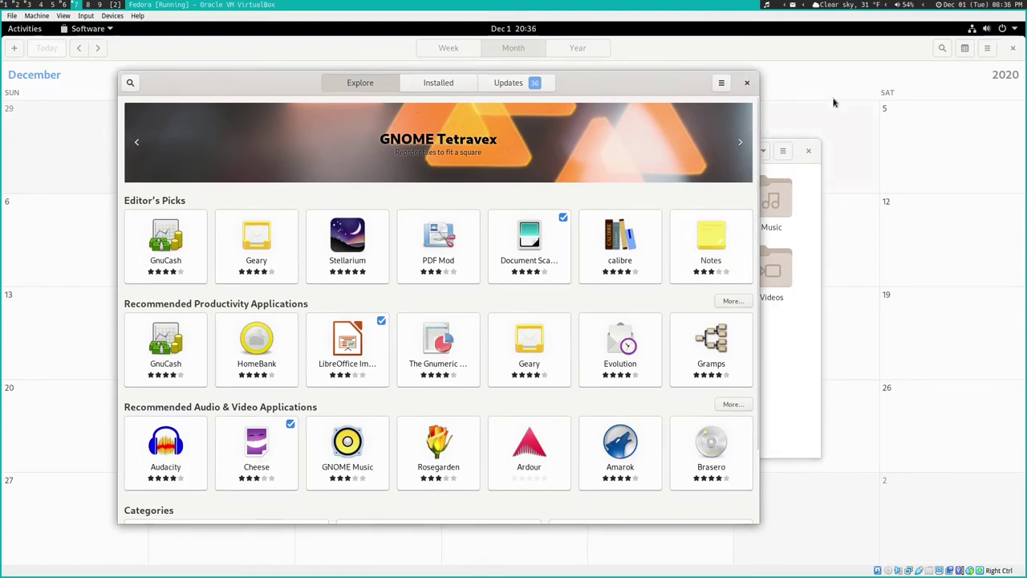
drag(650, 90, 711, 107)
drag(810, 64, 202, 167)
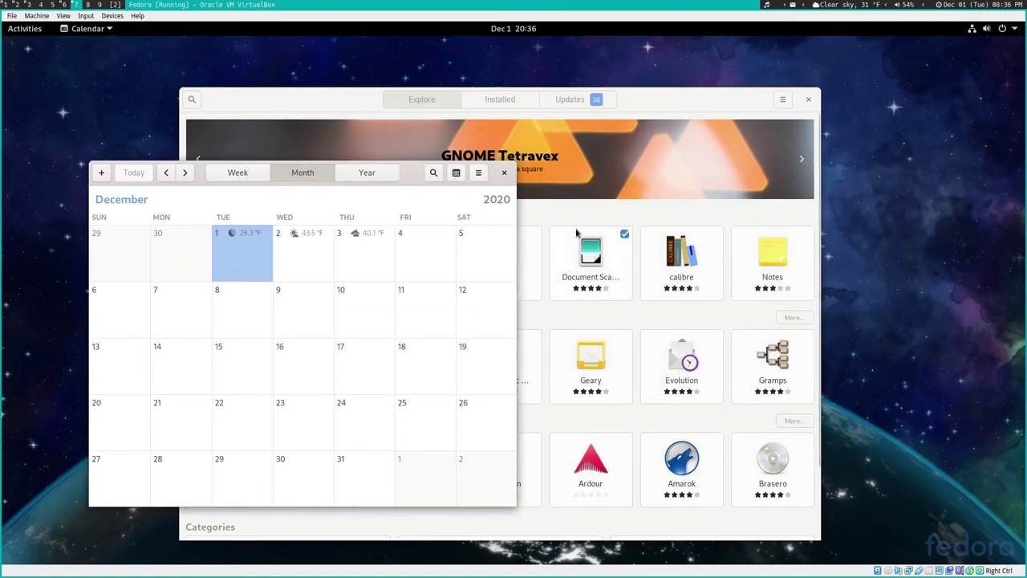
drag(417, 174, 367, 127)
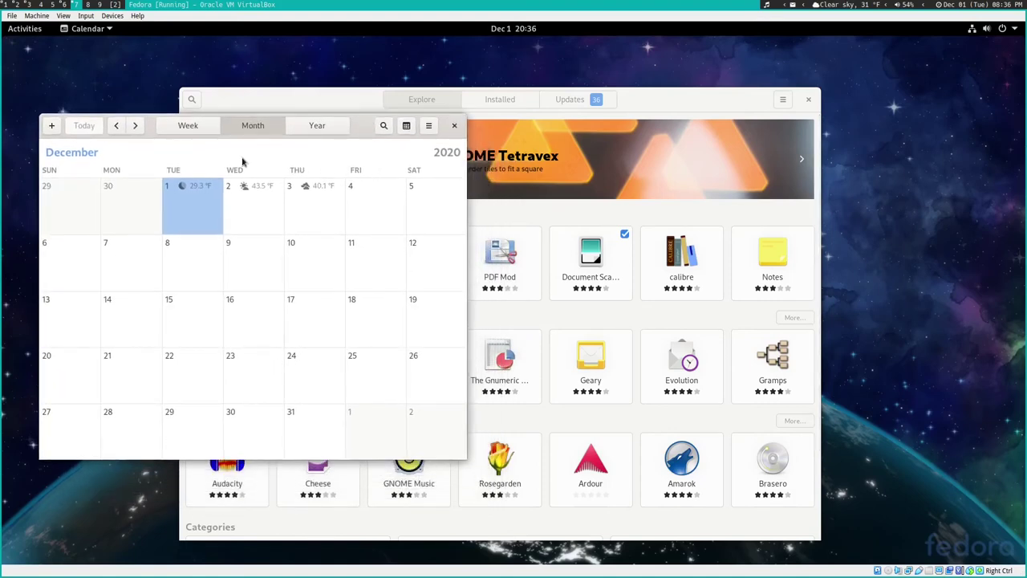
Bring the Files window to the front through the Activities overview
key(super)
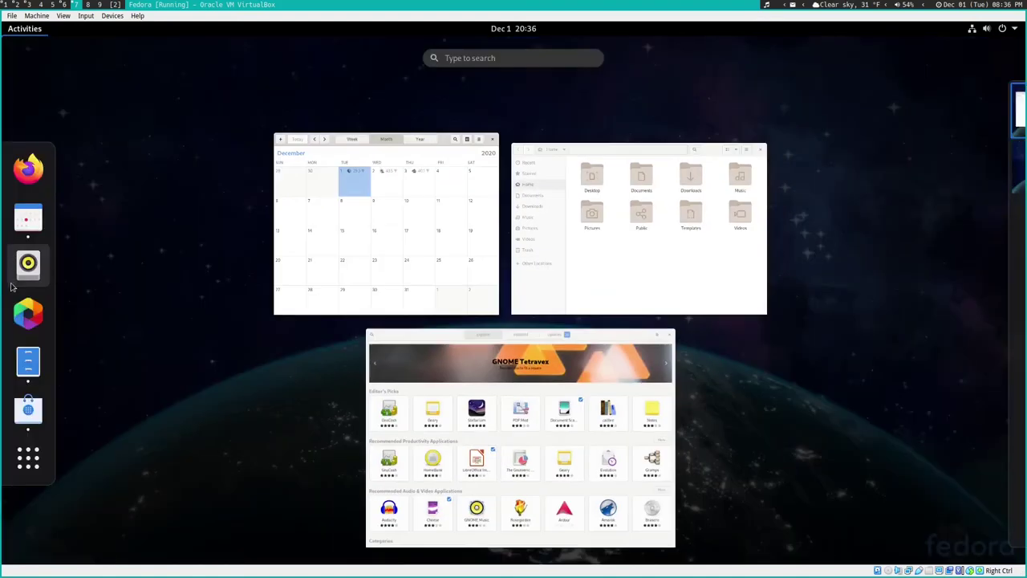
click(49, 356)
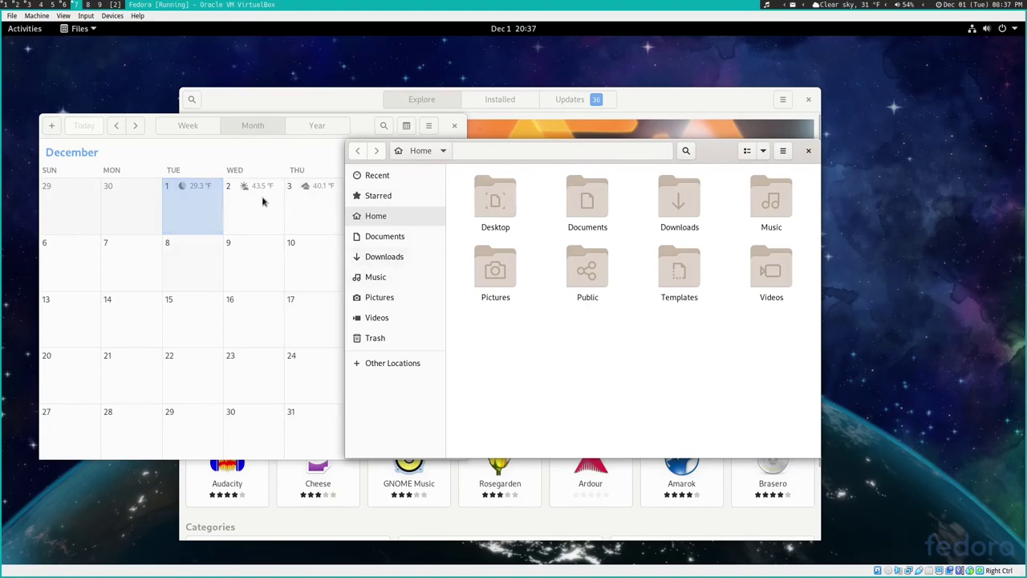
click(181, 213)
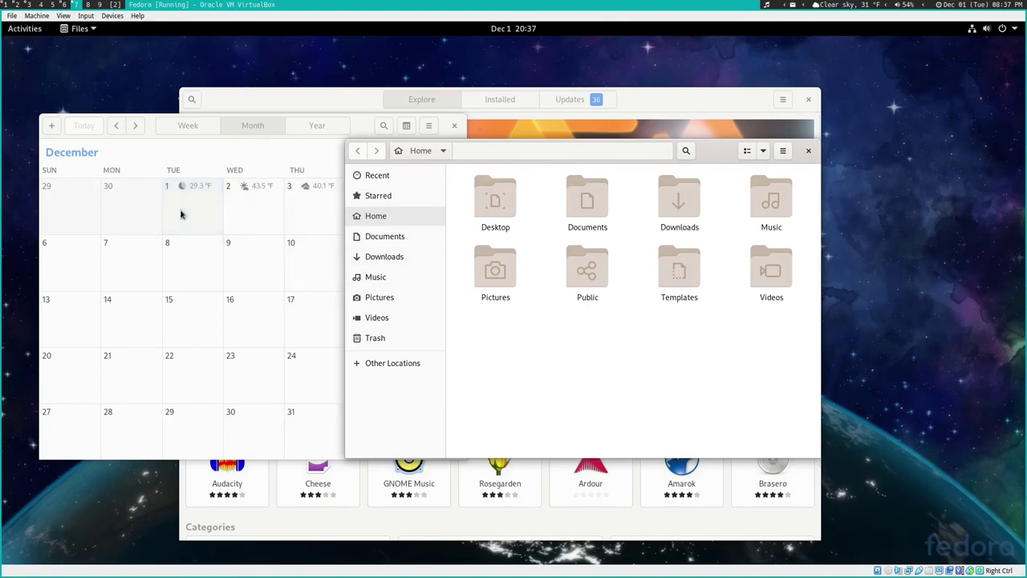
click(180, 213)
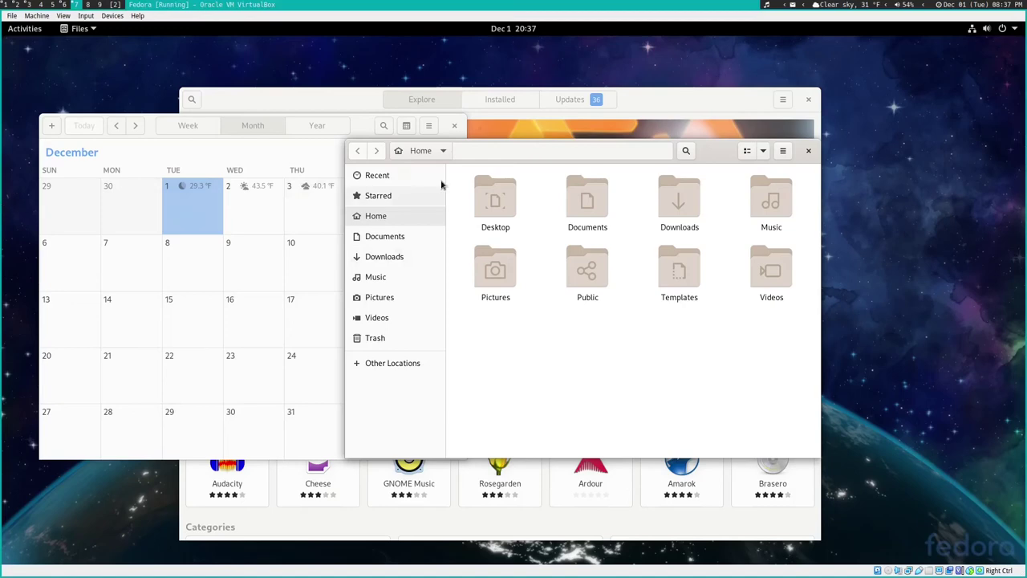
Search the desktop for "settings", open Settings and view the system details on the About page
key(super)
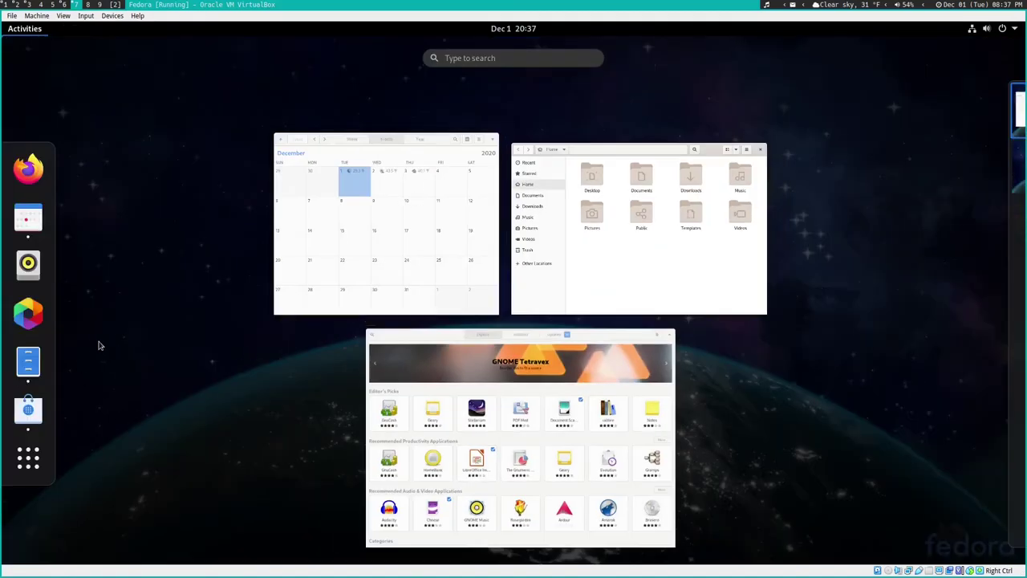
text(settings)
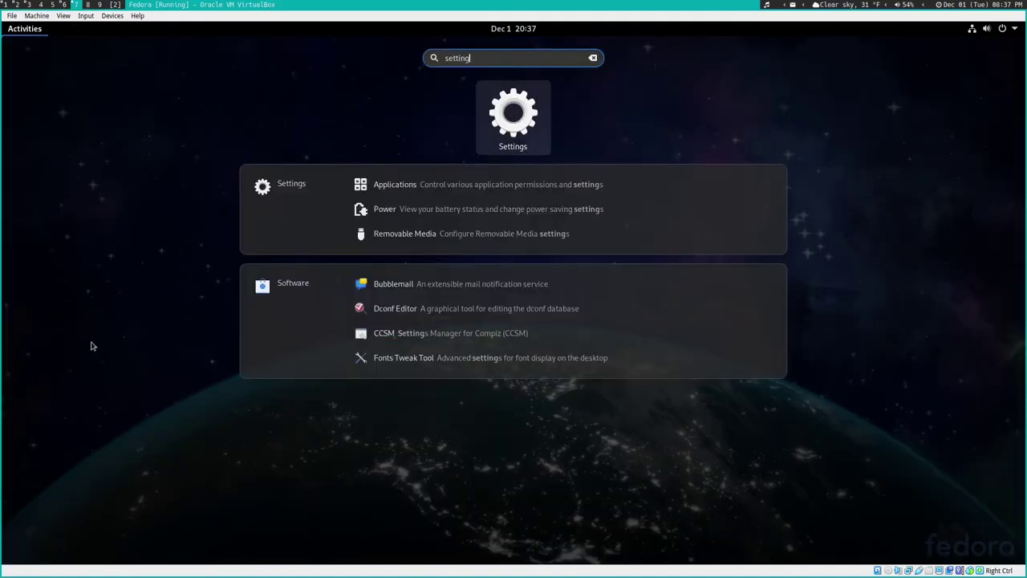
key(super)
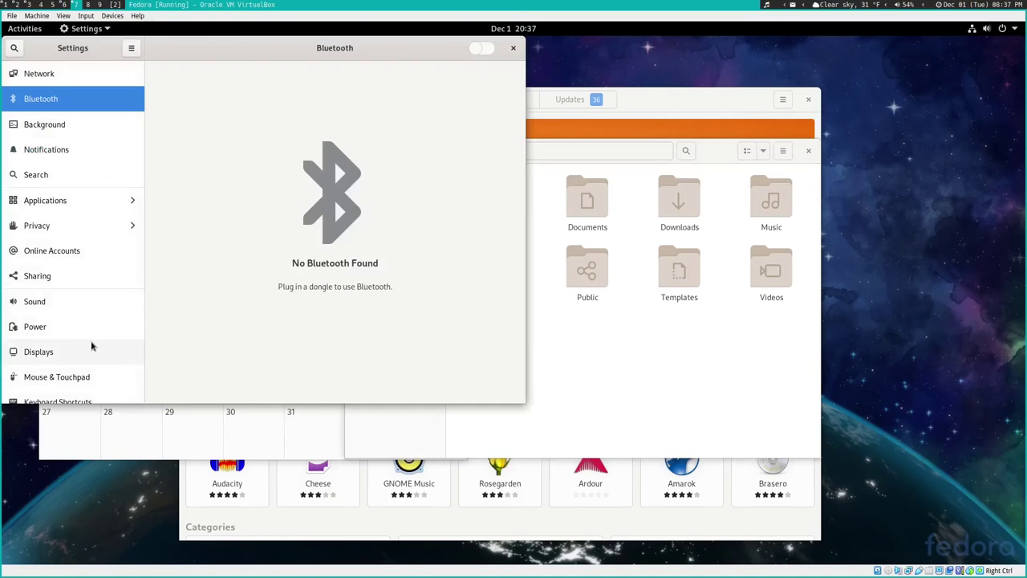
scroll(91, 313, down, 5)
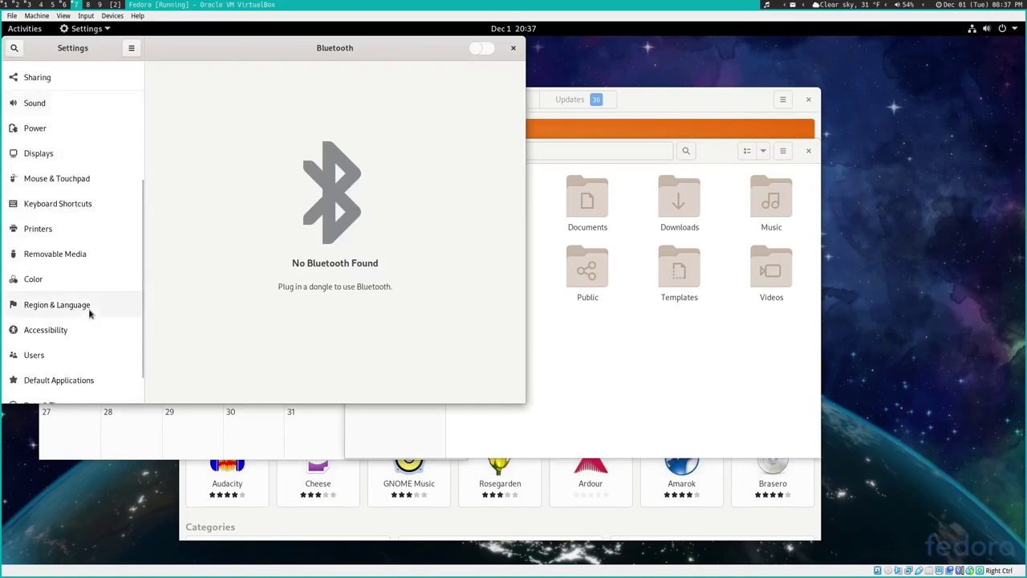
scroll(91, 313, down, 2)
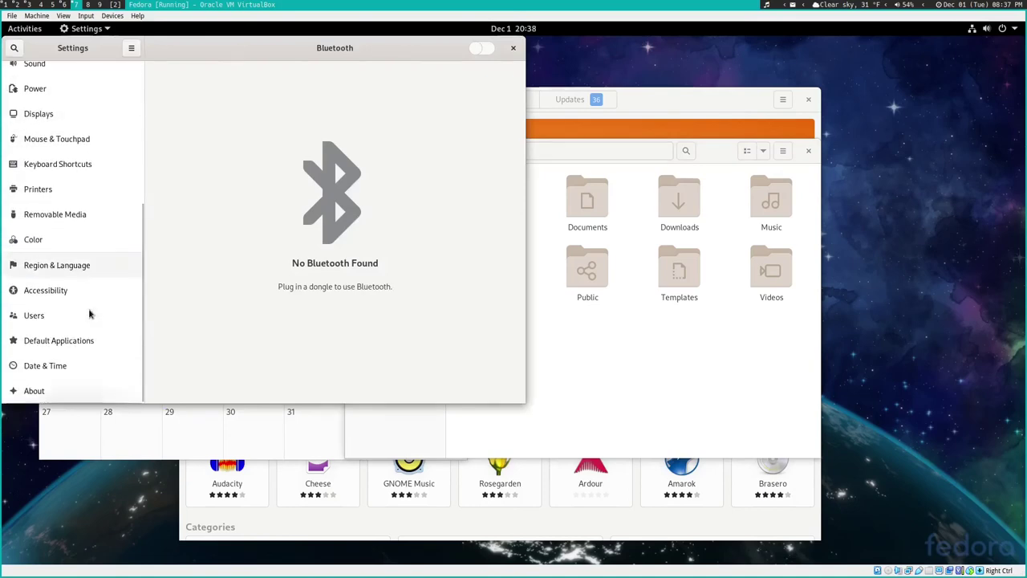
click(34, 391)
scroll(183, 305, down, 2)
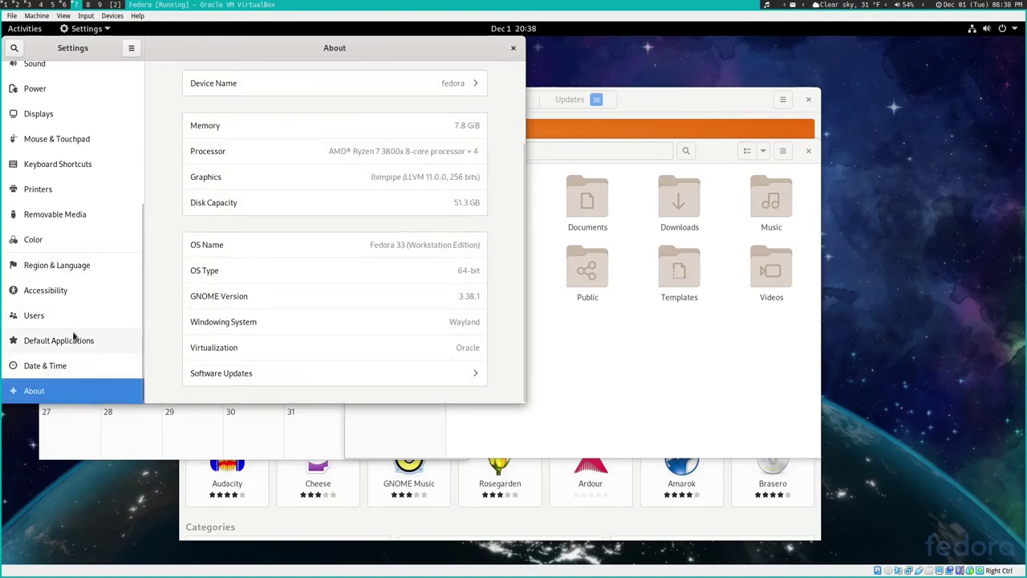
View the Keyboard Shortcuts settings and move the Settings window away from the screen corner, beside the Calendar window
scroll(73, 334, up, 1)
click(99, 210)
scroll(204, 210, down, 15)
scroll(205, 210, down, 15)
scroll(205, 210, down, 8)
drag(360, 44, 781, 117)
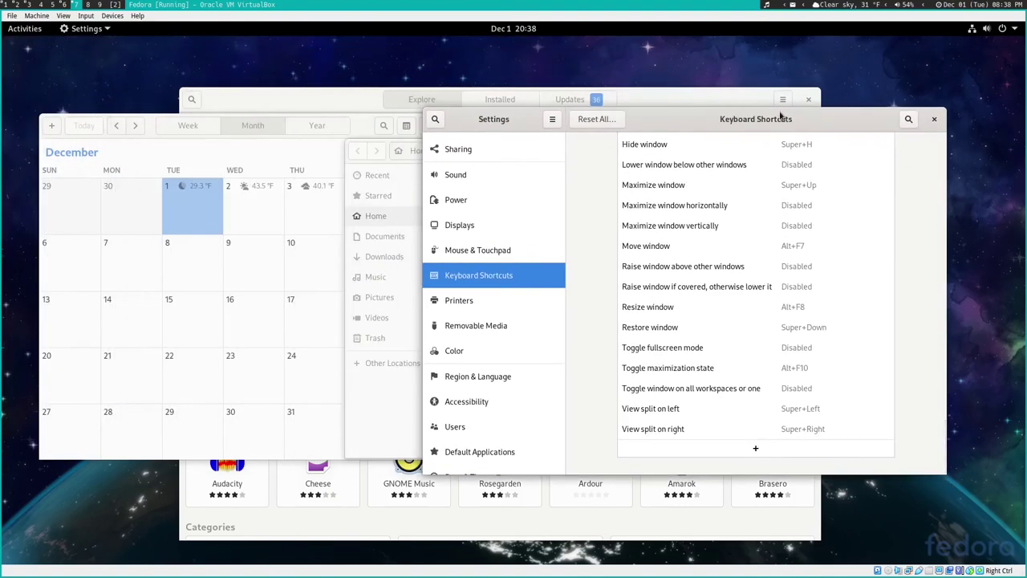
Examine the keyboard shortcuts for navigation, screenshots, sound and system, toggling the Activities overview as a demonstration
scroll(700, 343, up, 10)
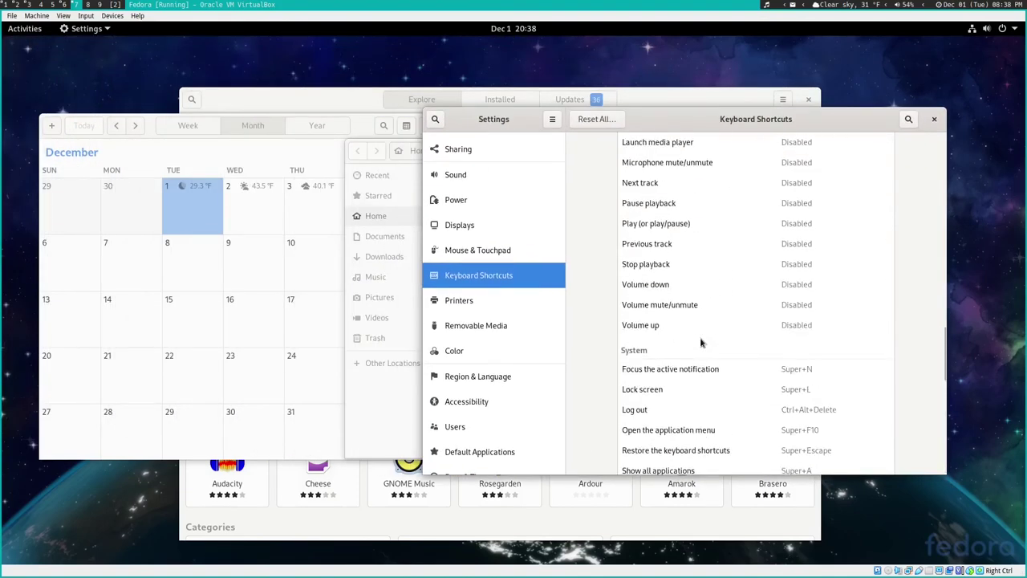
key(super)
key(super)
key(super)
key(super)
scroll(695, 342, up, 5)
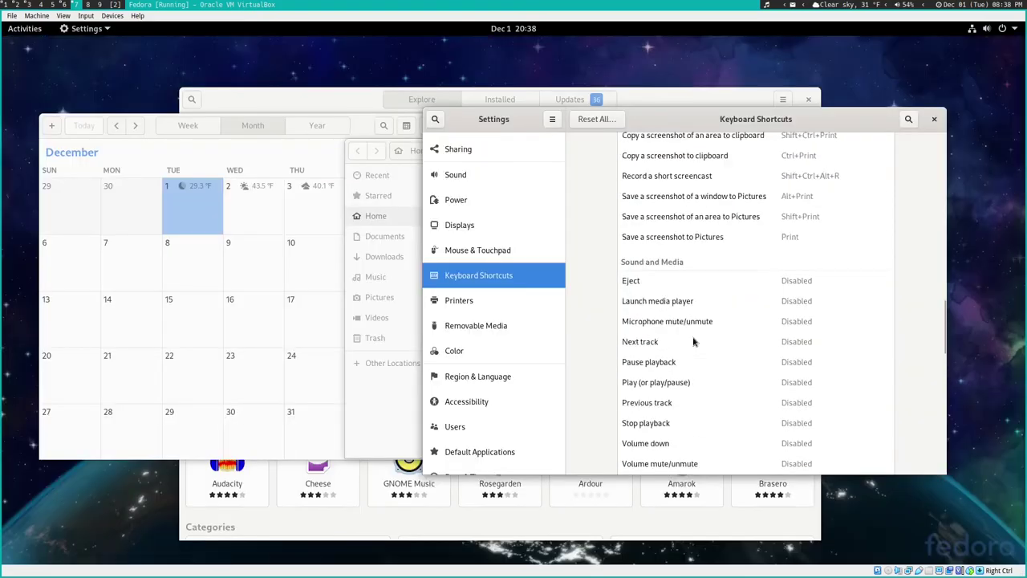
scroll(722, 343, up, 9)
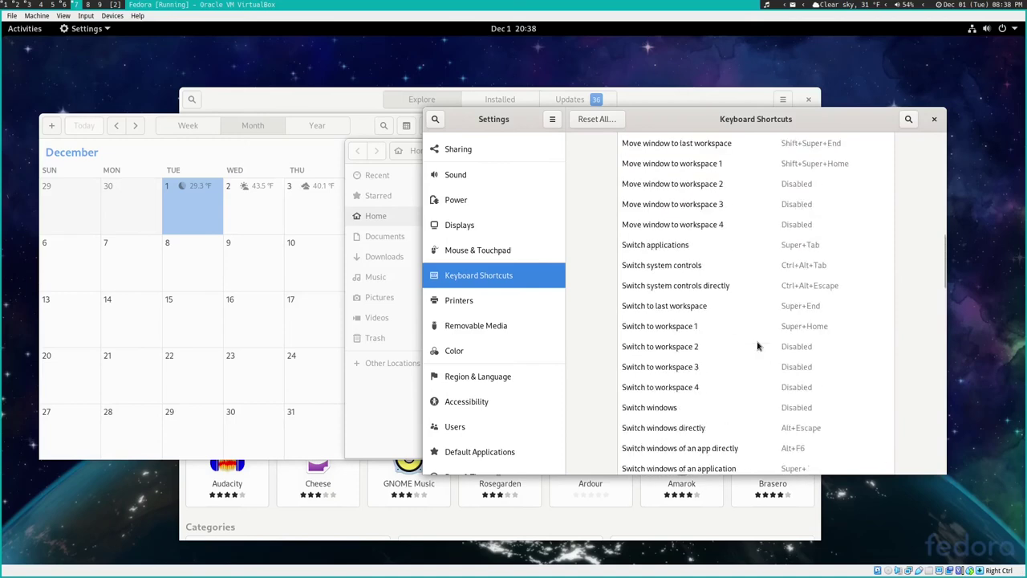
scroll(758, 346, up, 10)
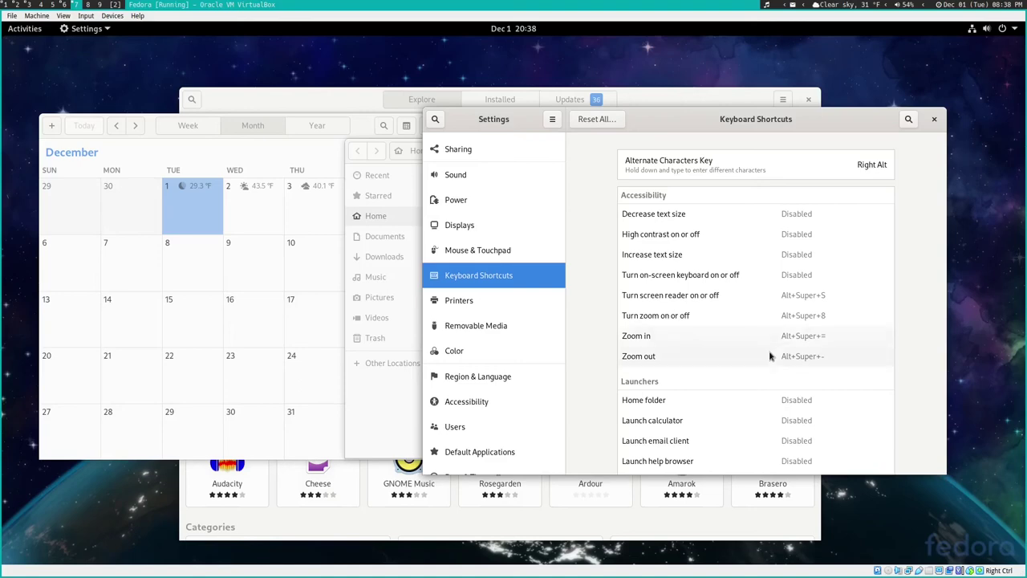
scroll(758, 388, down, 5)
scroll(757, 387, down, 1)
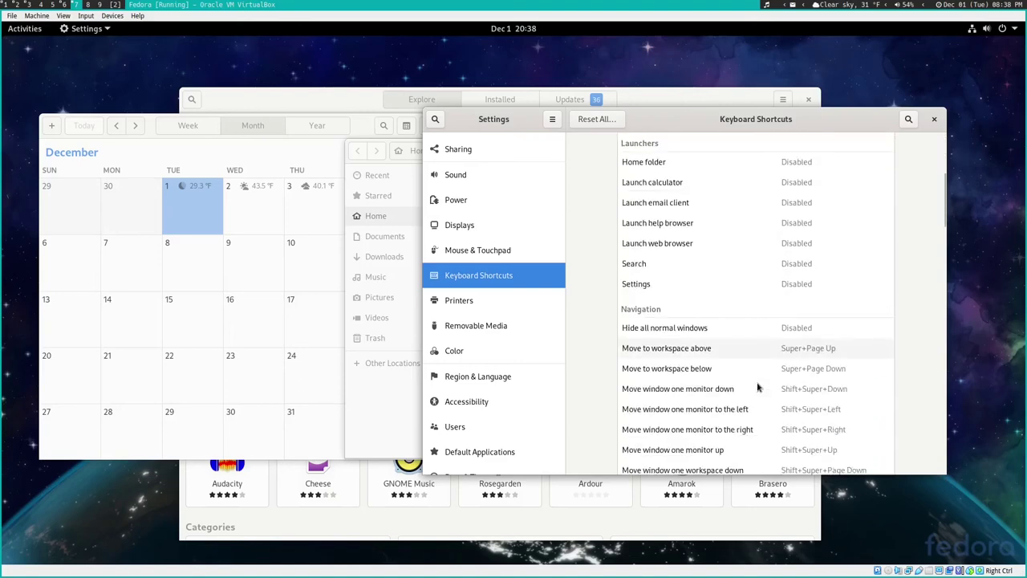
scroll(717, 423, down, 2)
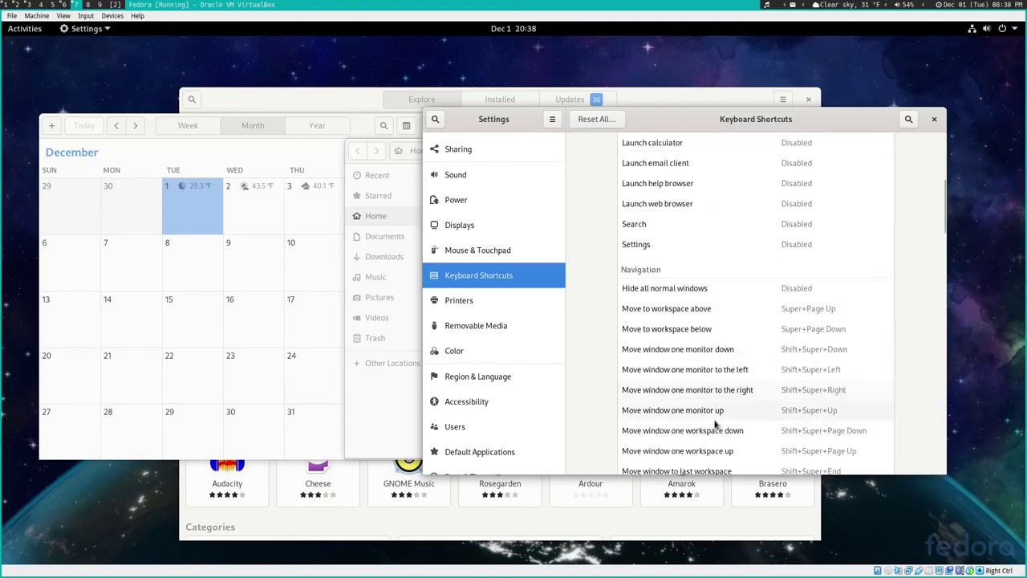
scroll(710, 401, down, 3)
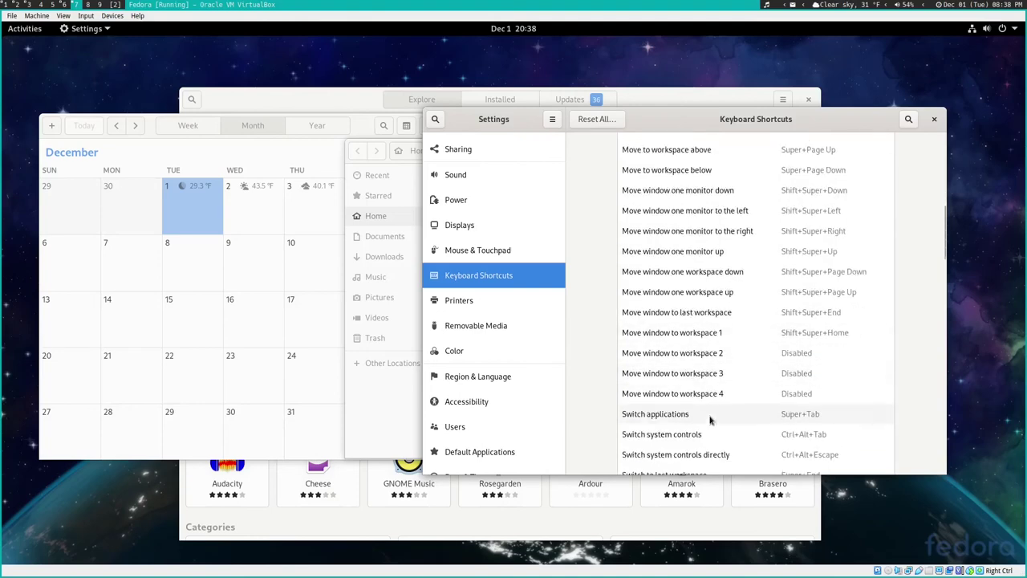
scroll(702, 377, down, 6)
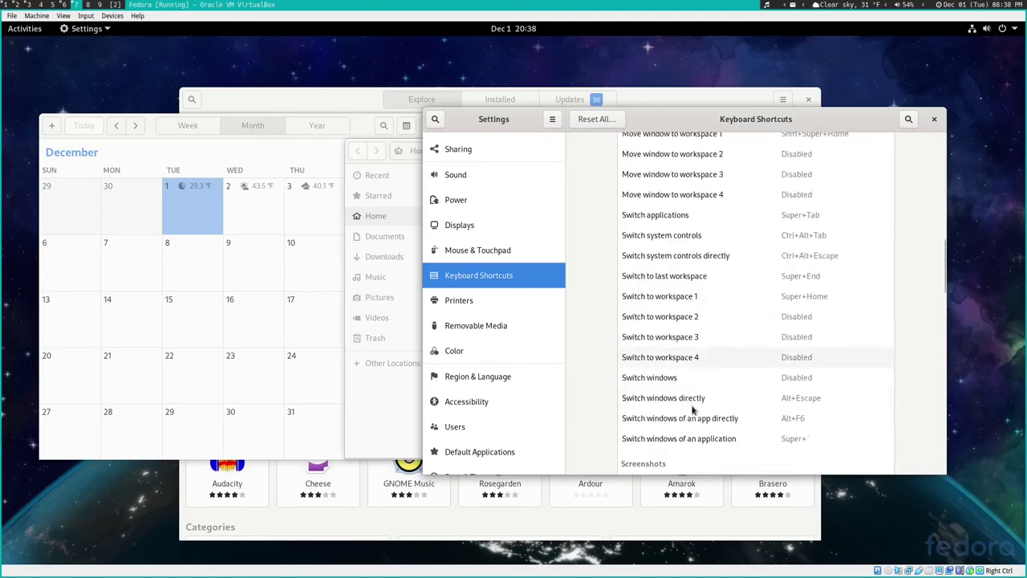
scroll(692, 405, down, 6)
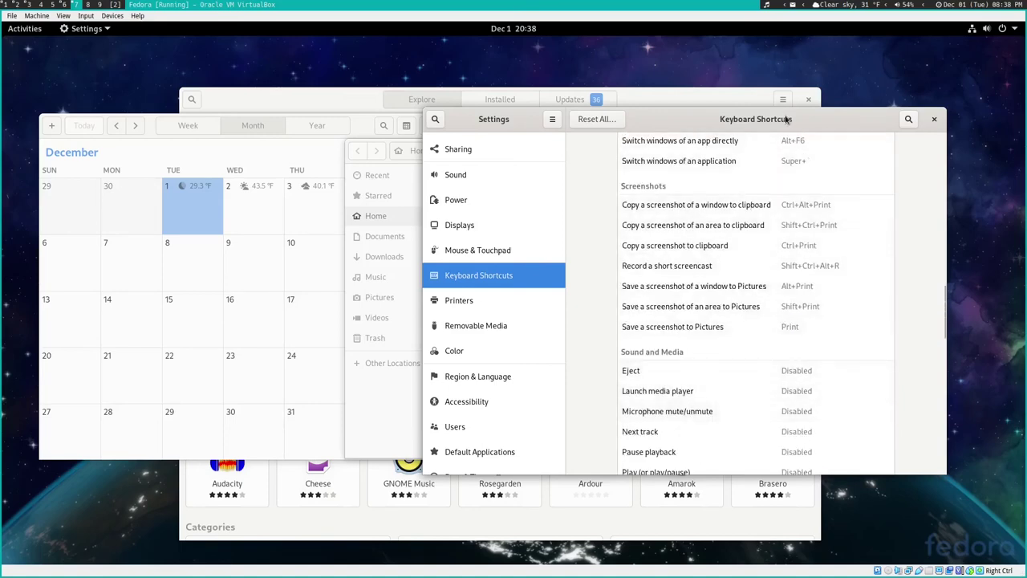
Tile the Settings window to the left half of the screen, then restore it as a floating window
drag(803, 120, 1, 183)
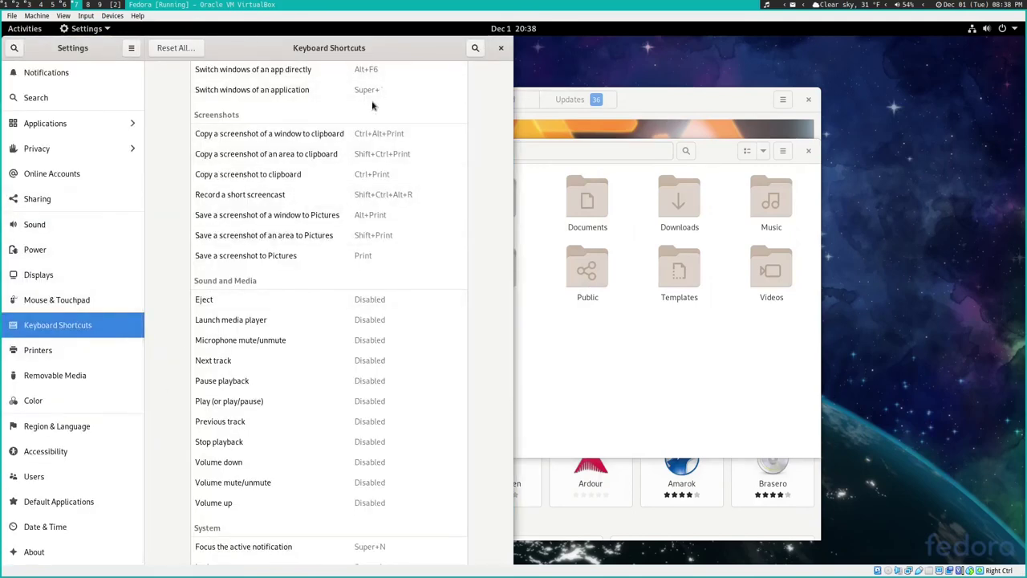
scroll(350, 383, up, 5)
scroll(350, 383, up, 7)
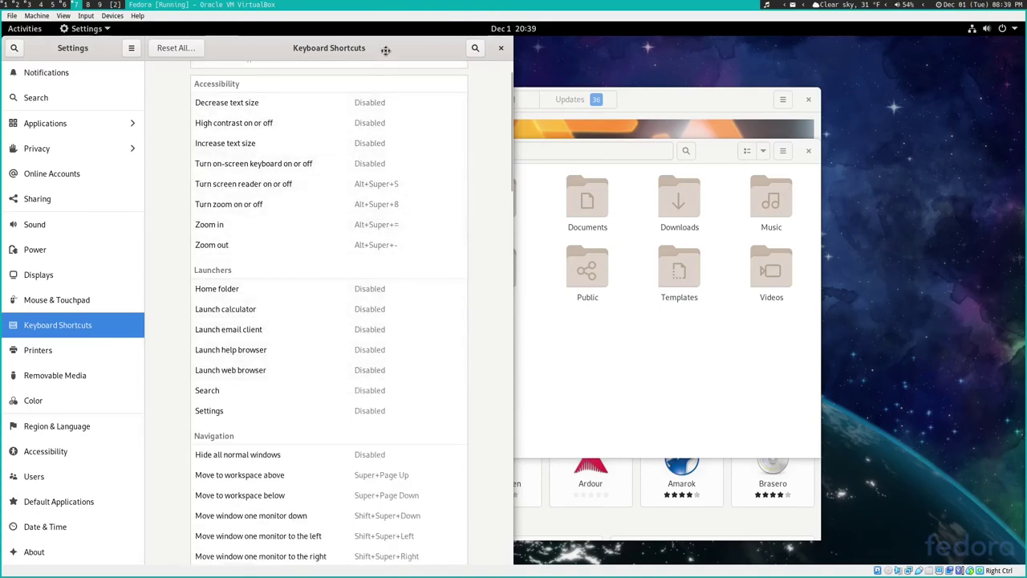
drag(385, 51, 718, 81)
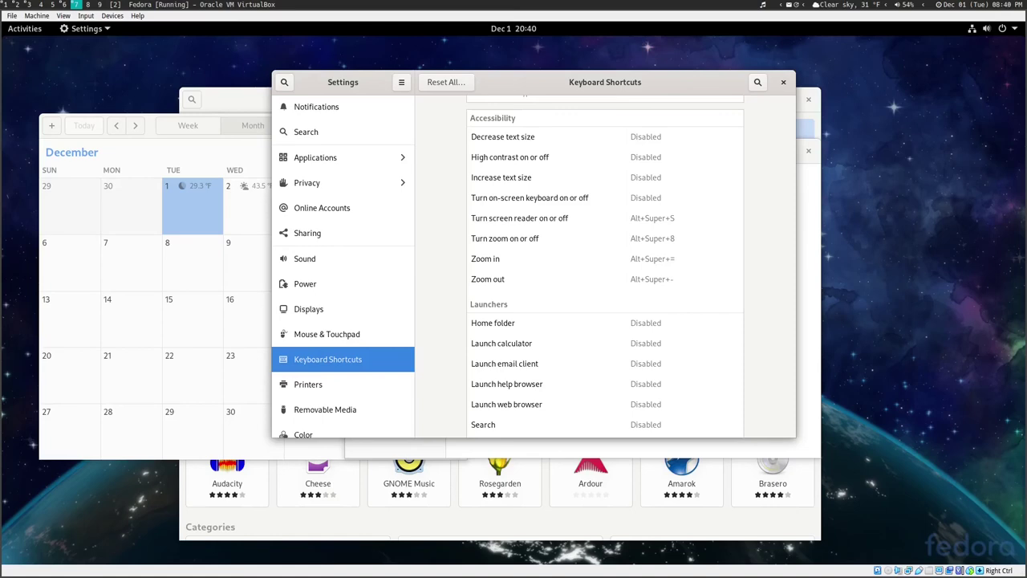
Bring the Software window in front of Settings and move it up and to the left
click(651, 497)
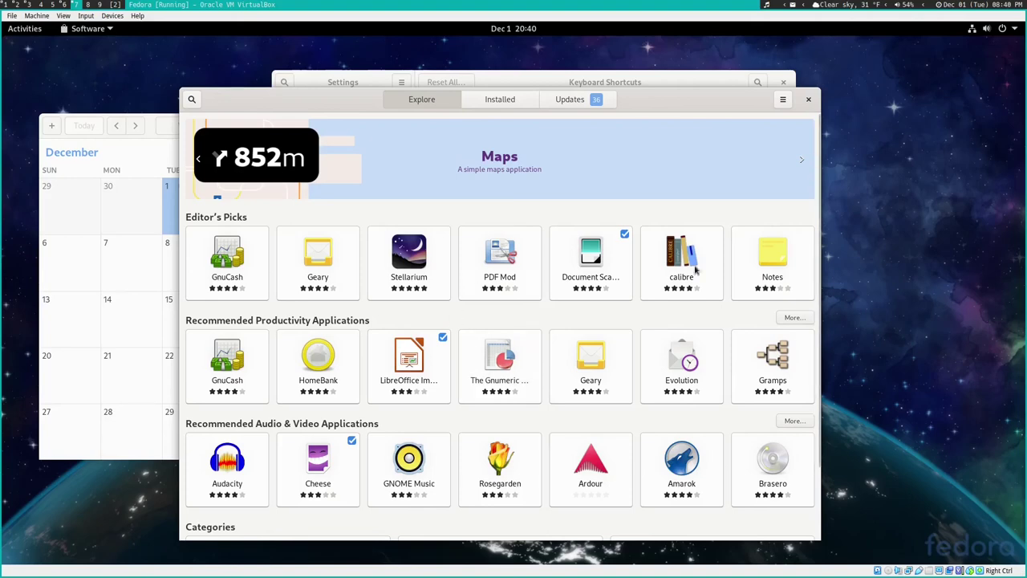
drag(675, 107, 573, 83)
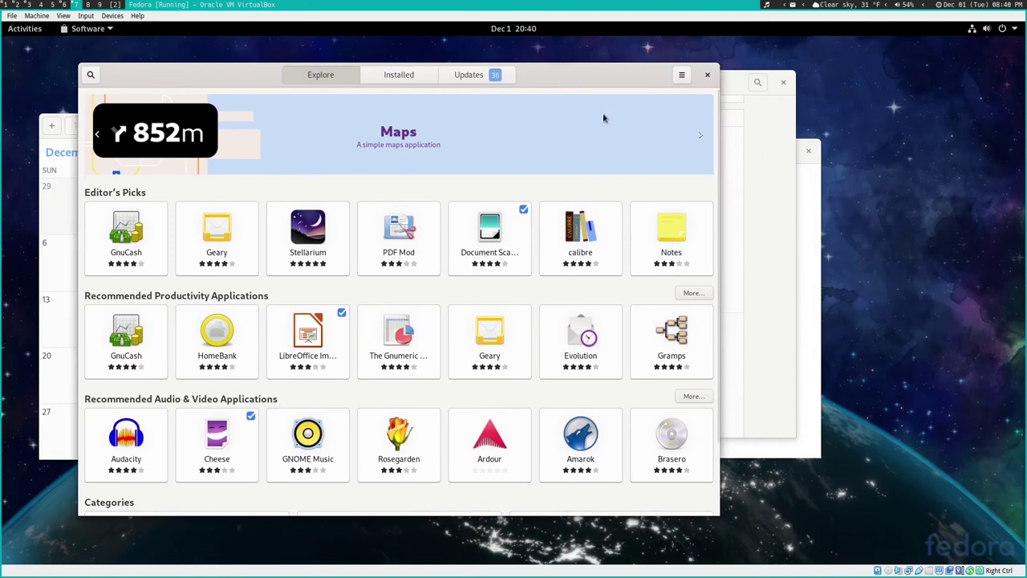